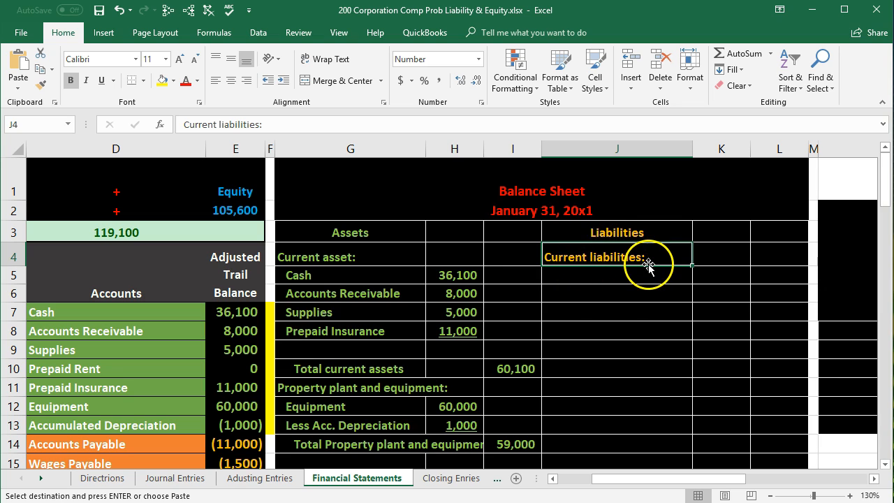
# - Bring the Accounts Payable name from the trial balance into J5 under Current liabilities with the formula =D14
pyautogui.click(602, 272)
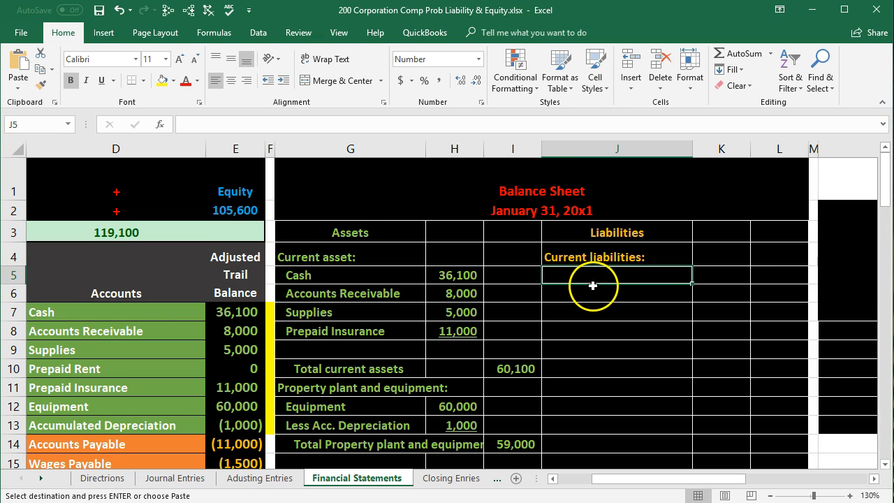
pyautogui.scroll(-1, 325, 345)
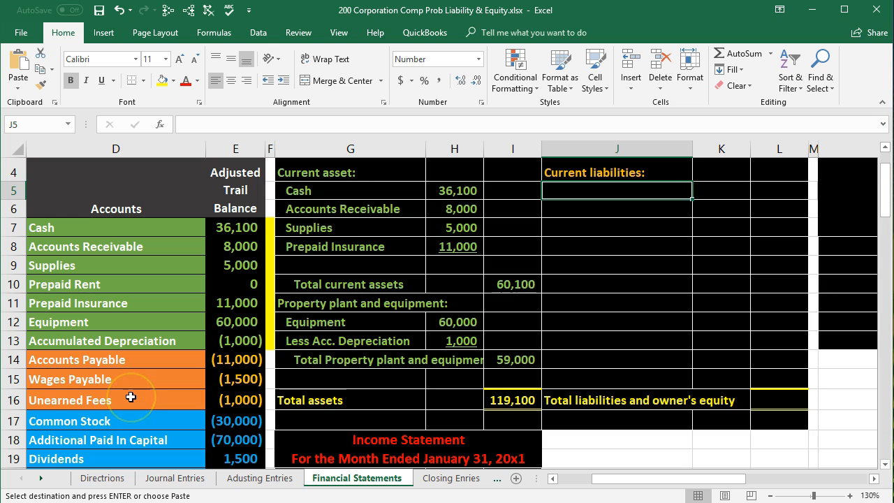
pyautogui.click(123, 359)
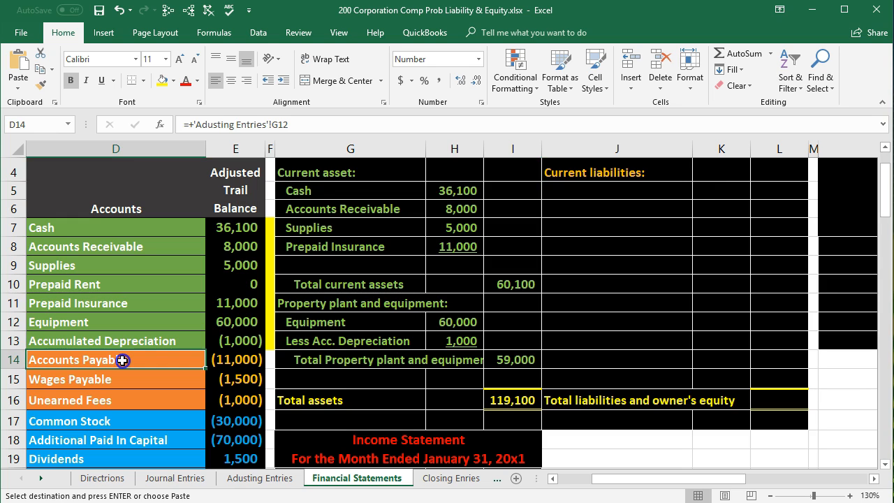
pyautogui.moveTo(122, 360); pyautogui.dragTo(124, 377)
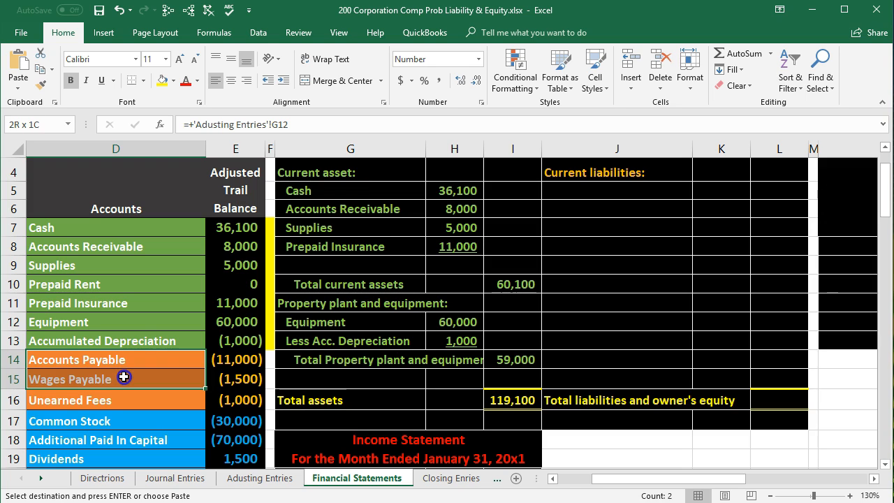
pyautogui.moveTo(123, 385); pyautogui.dragTo(123, 395)
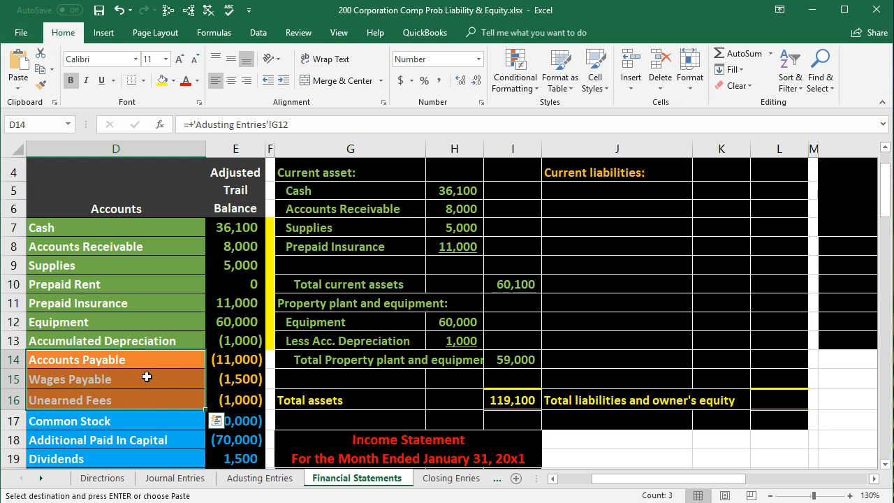
pyautogui.click(565, 196)
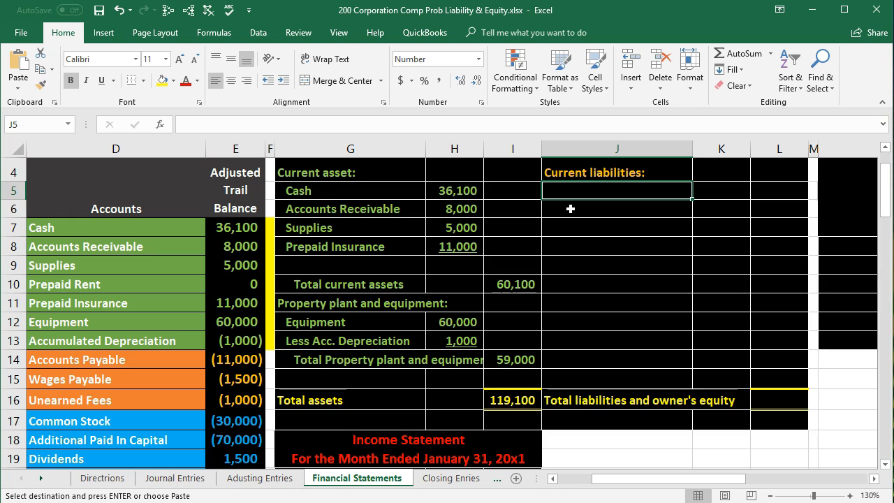
pyautogui.write('=')
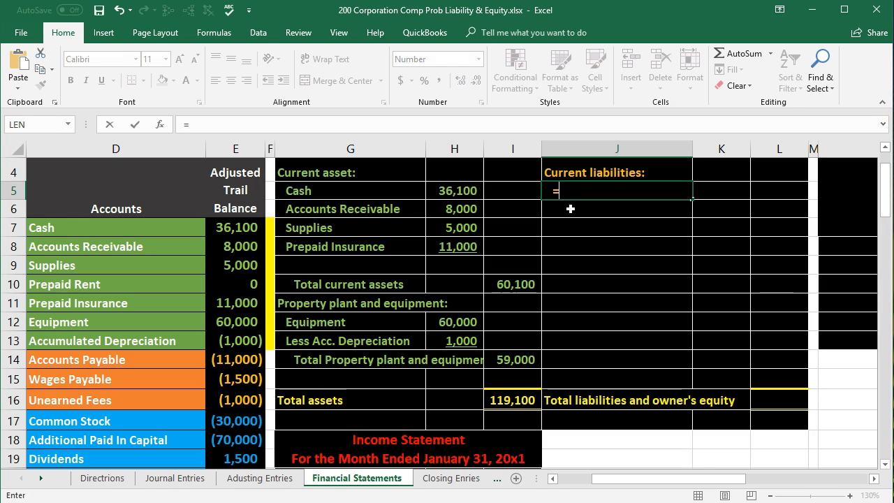
pyautogui.click(135, 362)
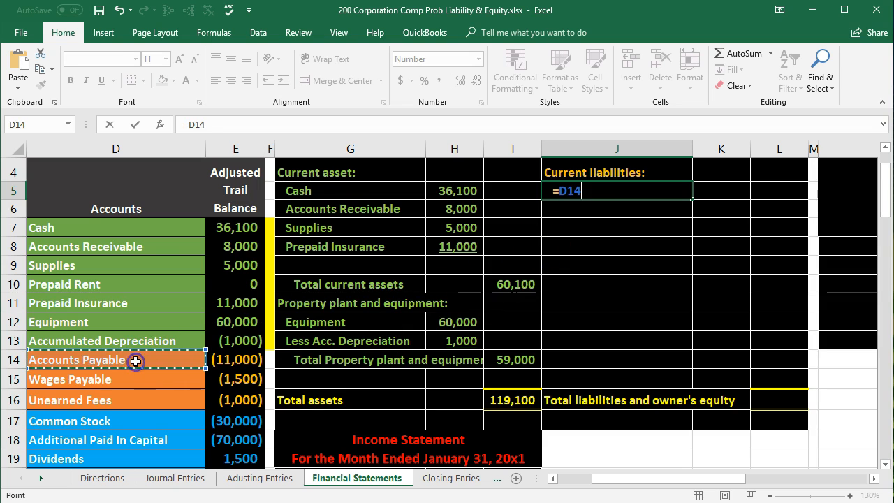
pyautogui.press('Return')
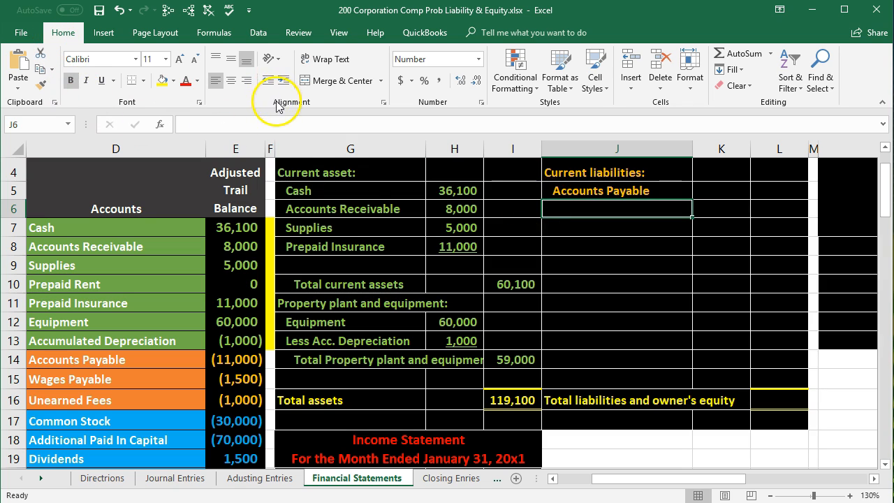
# - Link J6 to the Wages Payable name with =D15 and J7 to the Unearned Fees name with =D16
pyautogui.click(566, 213)
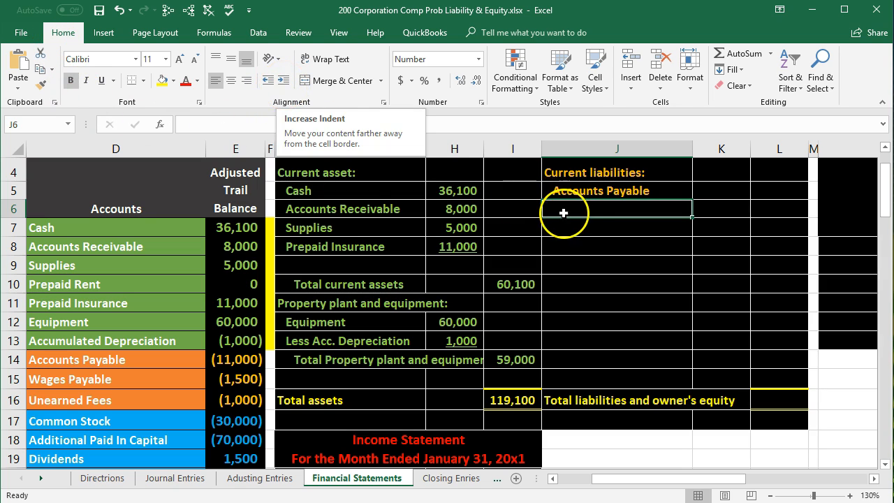
pyautogui.write('=')
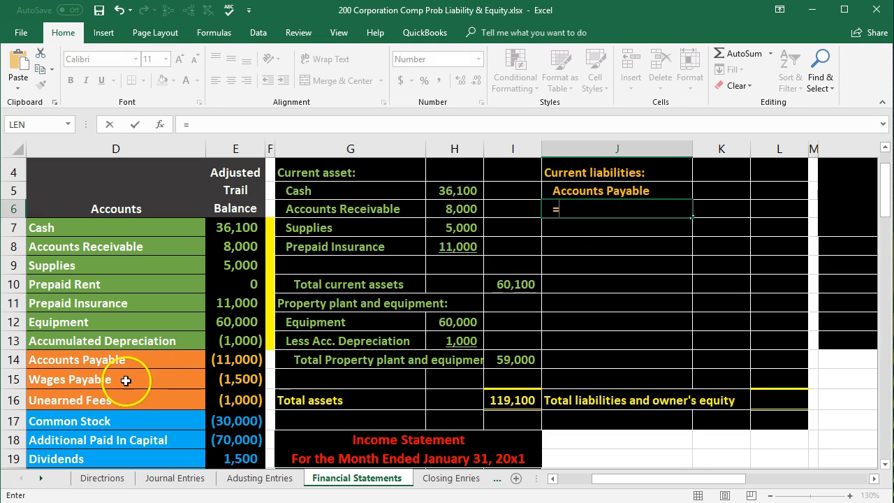
pyautogui.click(125, 380)
pyautogui.press('Return')
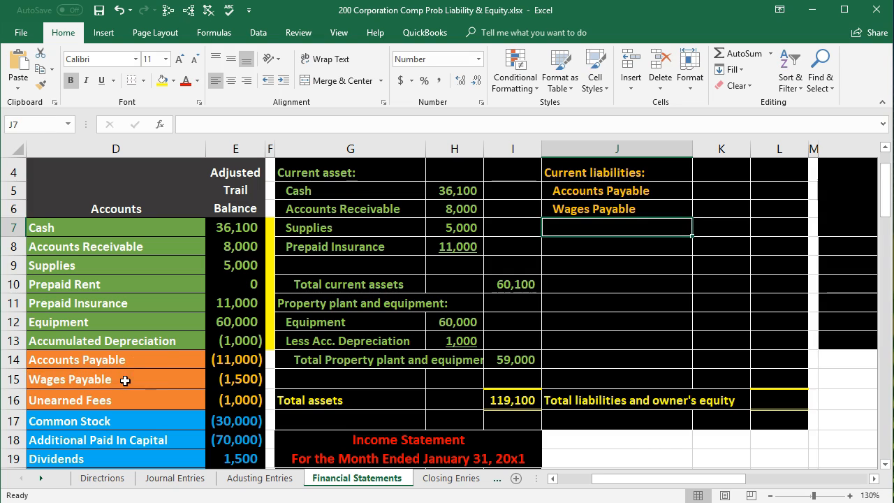
pyautogui.write('=')
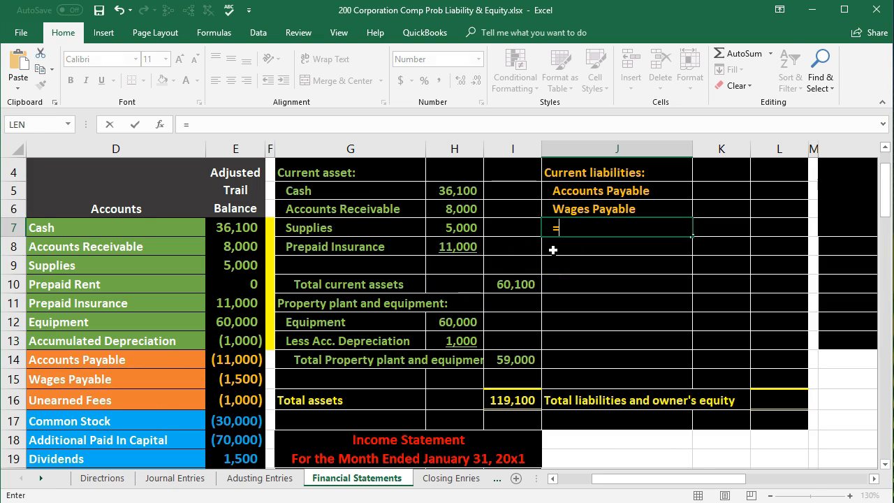
pyautogui.click(128, 393)
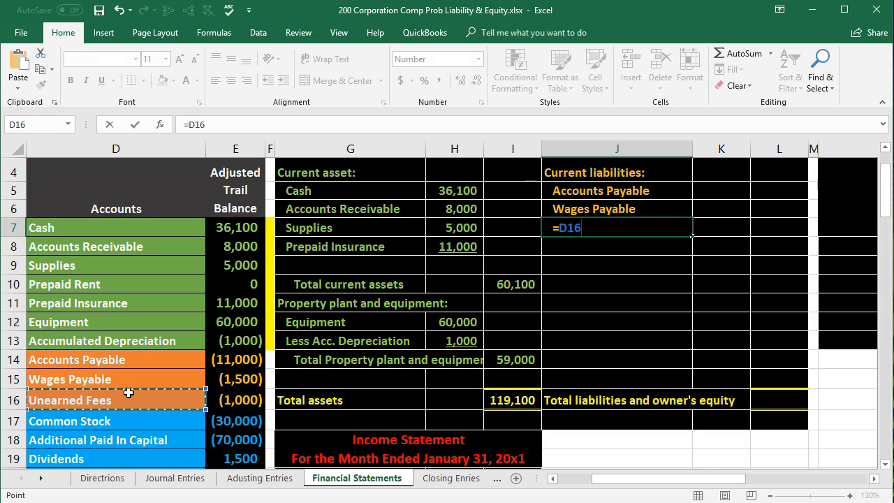
pyautogui.press('Return')
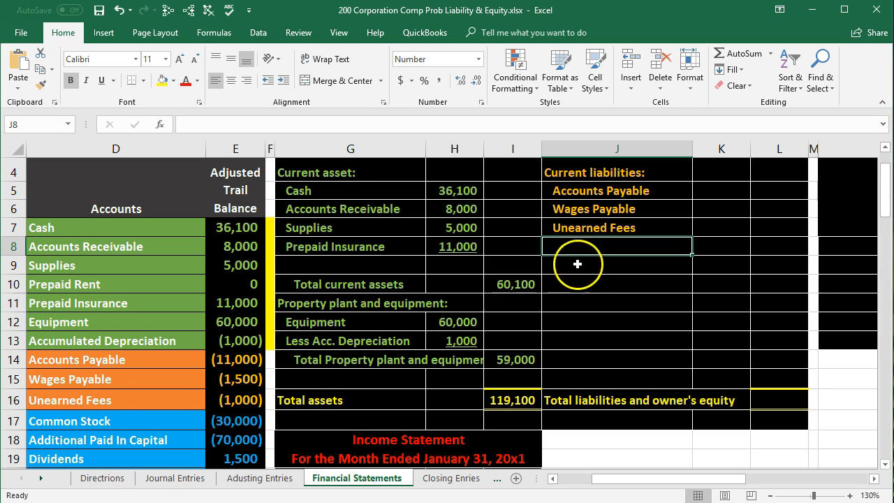
# - Clear J6:J7, fill the J5 account name formula down through J7, and check the formula in J6
pyautogui.moveTo(603, 210); pyautogui.dragTo(604, 218)
pyautogui.press('Delete')
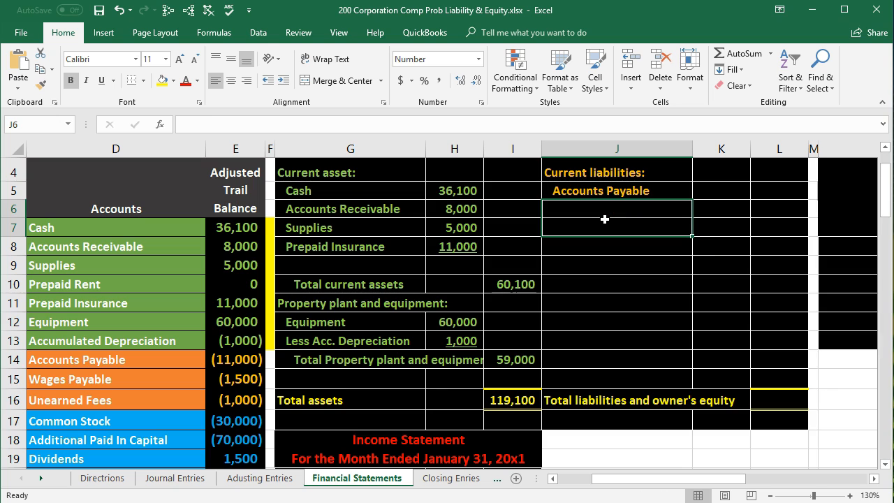
pyautogui.click(630, 193)
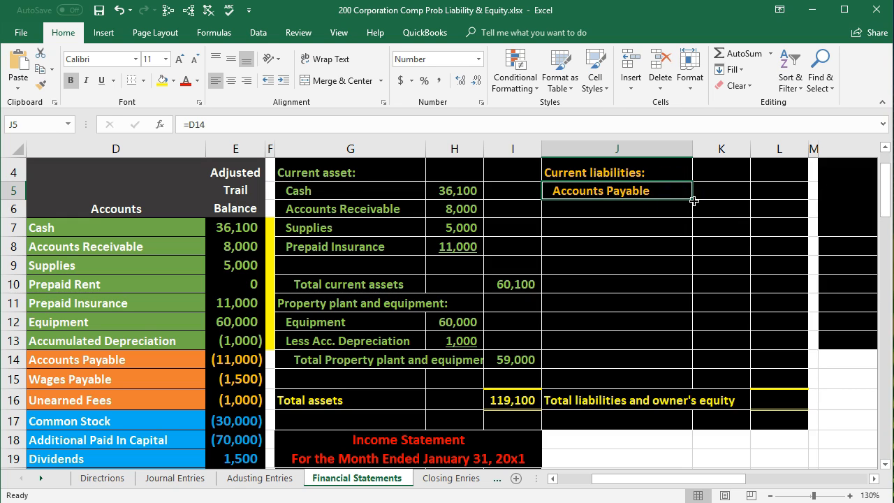
pyautogui.moveTo(693, 201); pyautogui.dragTo(694, 231)
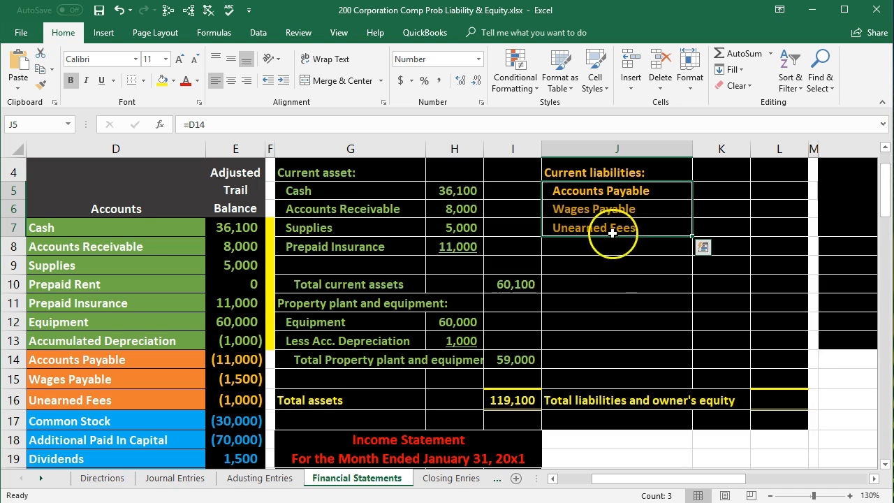
pyautogui.click(609, 208)
pyautogui.write('=D15')
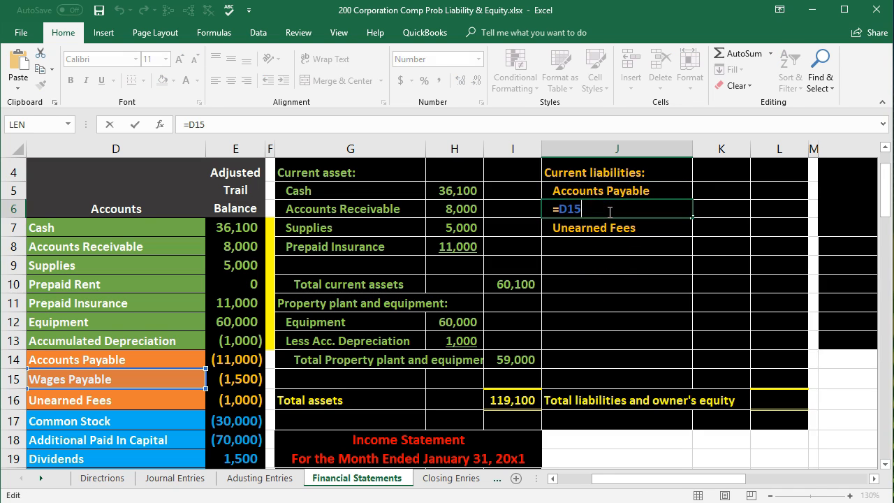
pyautogui.press('Return')
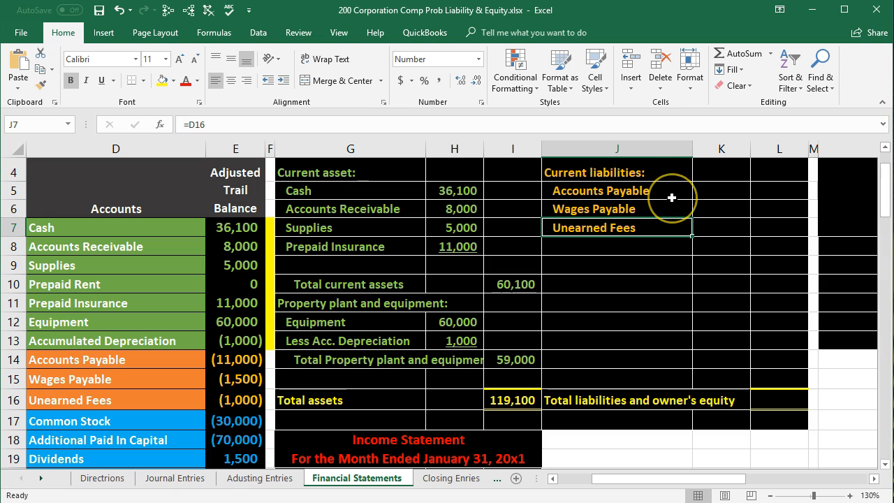
# - Enter the Accounts Payable amount in K5 by referencing trial balance cell E14 with its sign reversed (-E14)
pyautogui.click(720, 193)
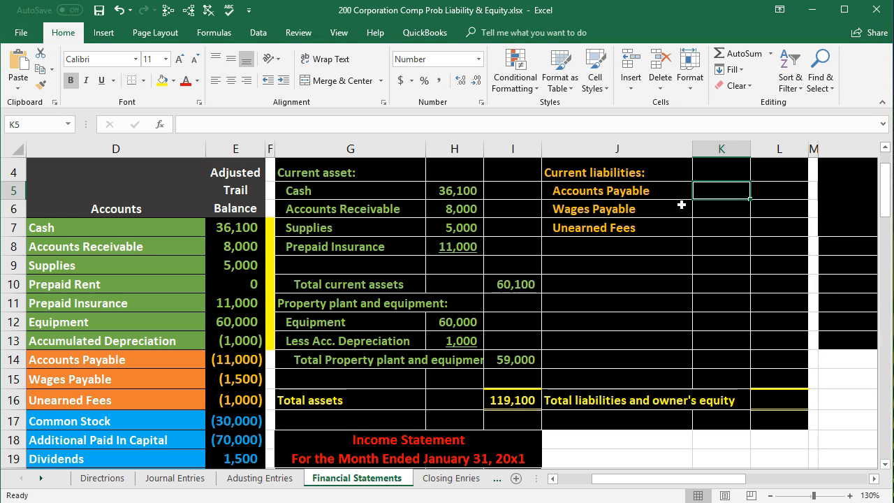
pyautogui.write('-')
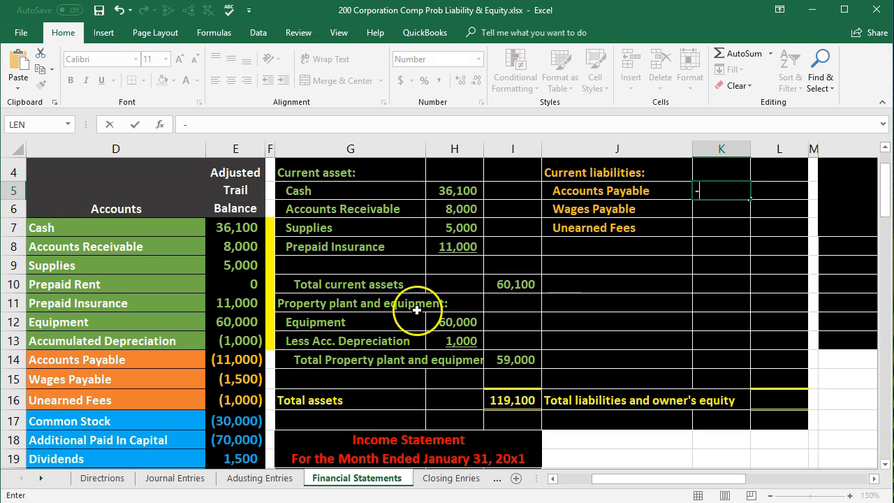
pyautogui.click(252, 360)
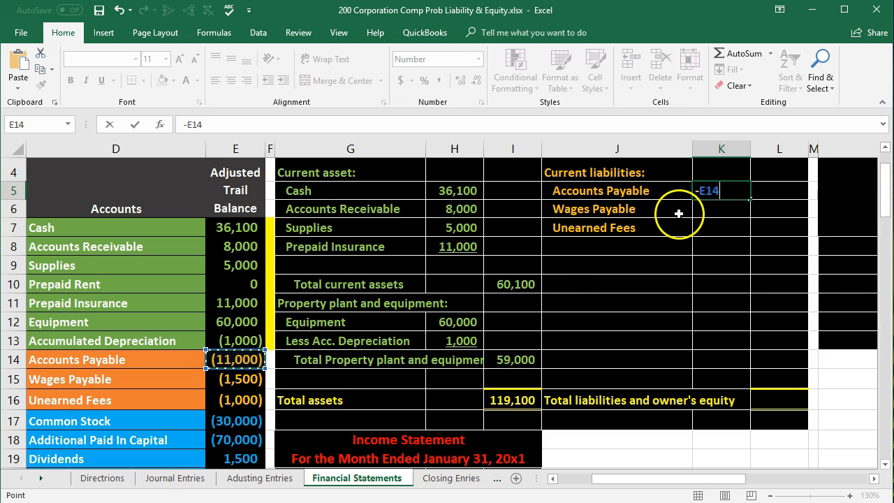
pyautogui.press('Return')
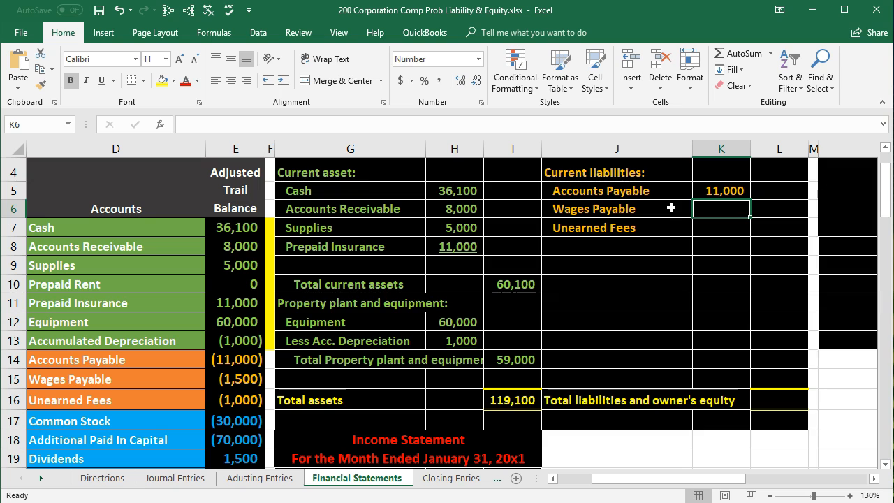
# - Enter the sign-reversed Wages Payable amount in K6 as -E15 and the Unearned Fees amount in K7 as -E16
pyautogui.write('-')
pyautogui.click(251, 380)
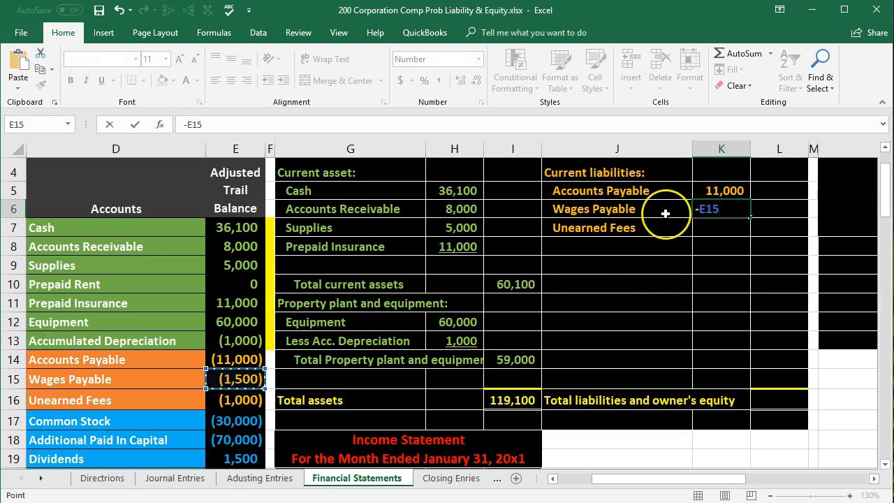
pyautogui.press('Return')
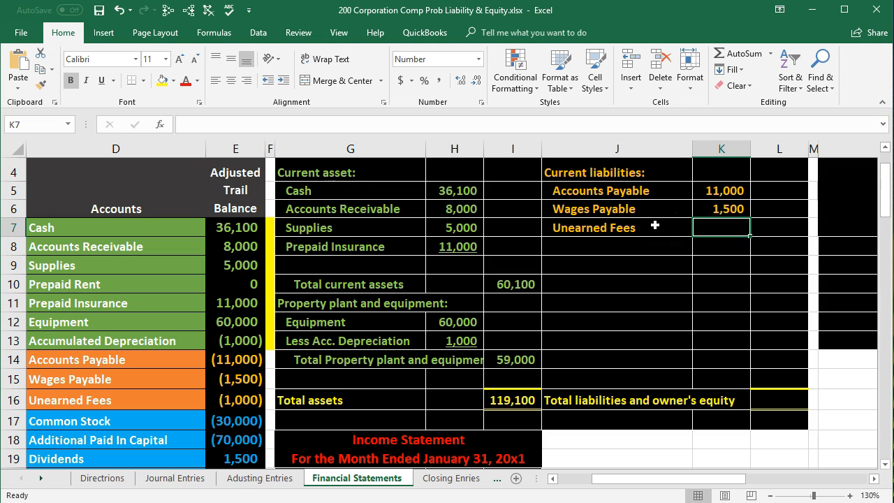
pyautogui.write('-')
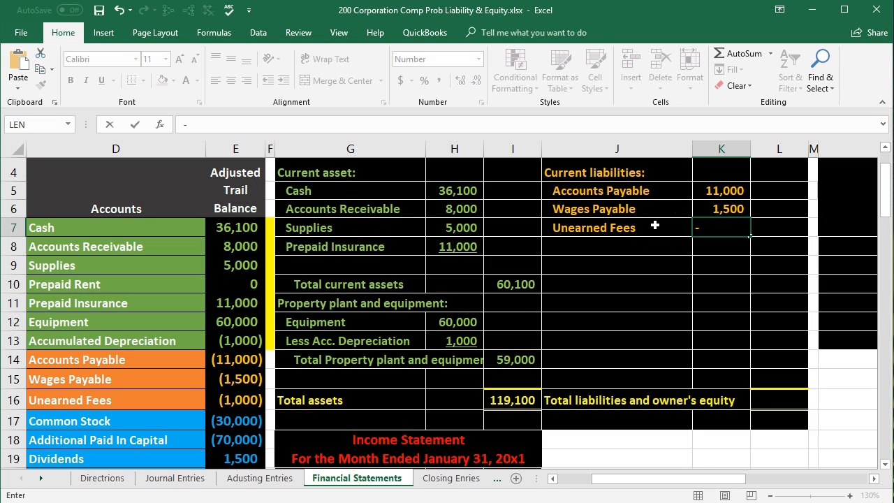
pyautogui.click(252, 396)
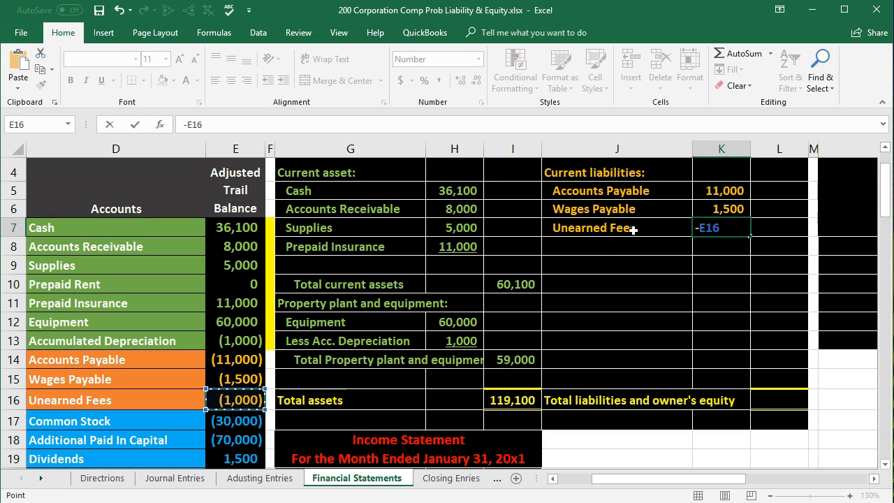
pyautogui.press('Return')
pyautogui.press('Up')
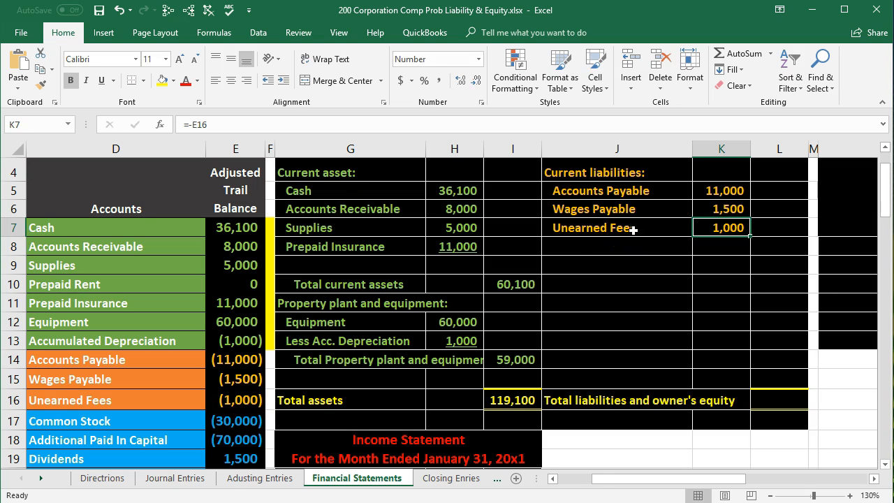
# - Clear K6:K7, fill the K5 amount formula down through K7, and check the formulas in K7 and K6
pyautogui.click(707, 204)
pyautogui.moveTo(707, 207); pyautogui.dragTo(707, 219)
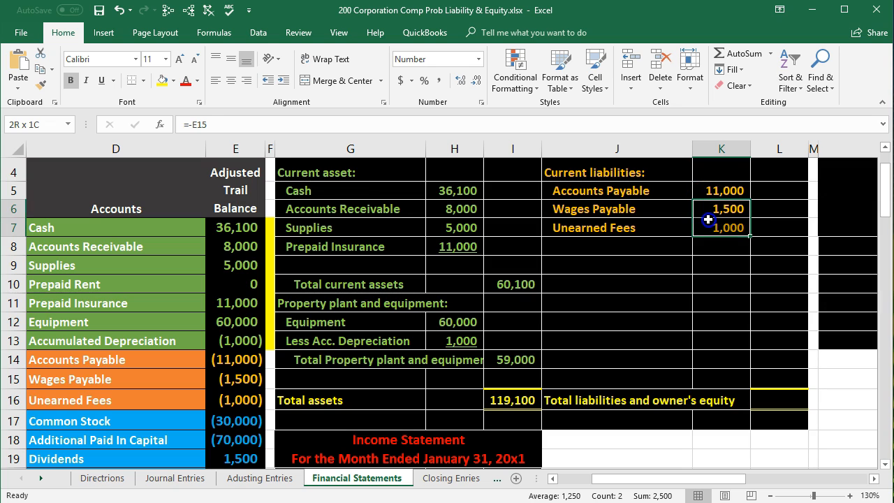
pyautogui.press('Delete')
pyautogui.click(728, 190)
pyautogui.moveTo(748, 199); pyautogui.dragTo(749, 230)
pyautogui.doubleClick(728, 227)
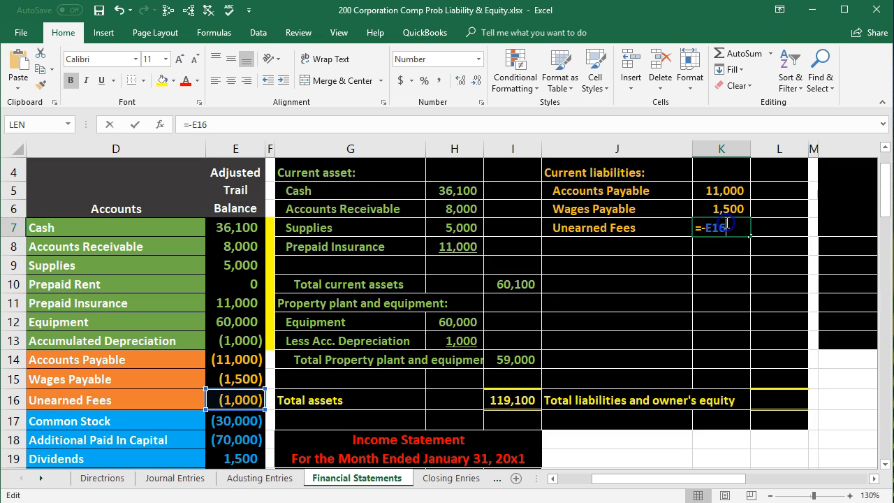
pyautogui.press('Return')
pyautogui.doubleClick(737, 208)
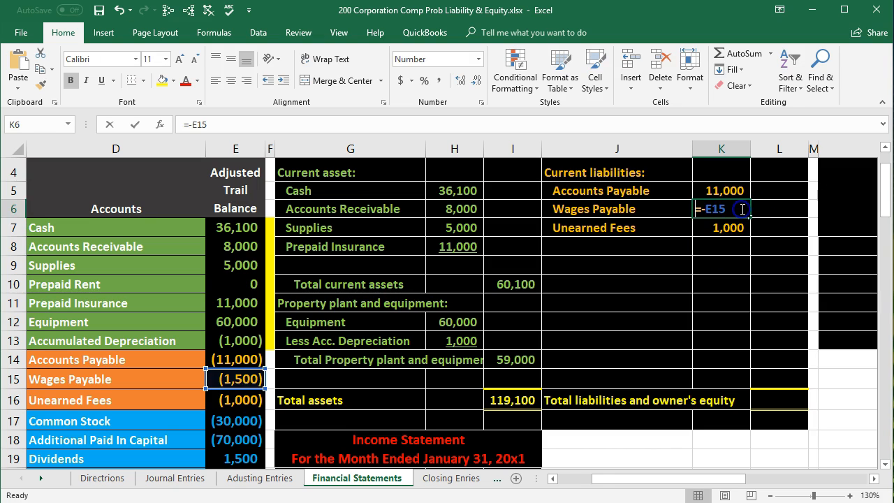
pyautogui.press('Return')
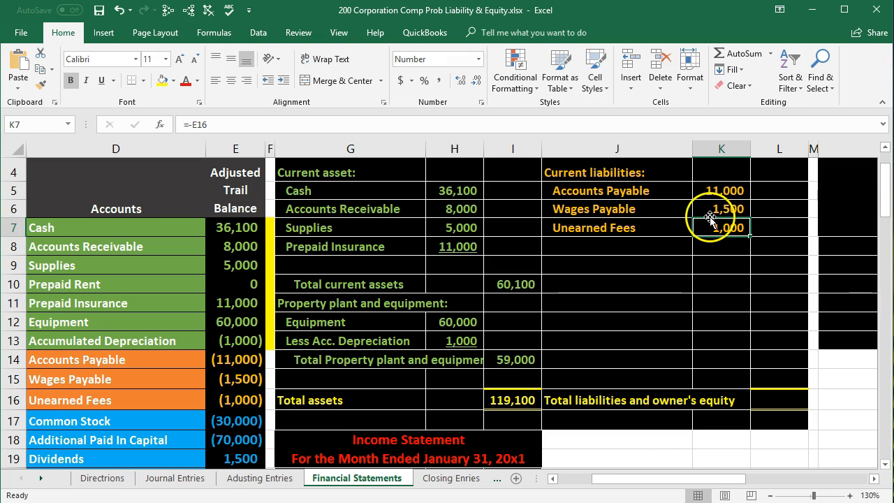
# - Underline the Unearned Fees amount in K7 and move to J8 beneath the liability names
pyautogui.click(102, 80)
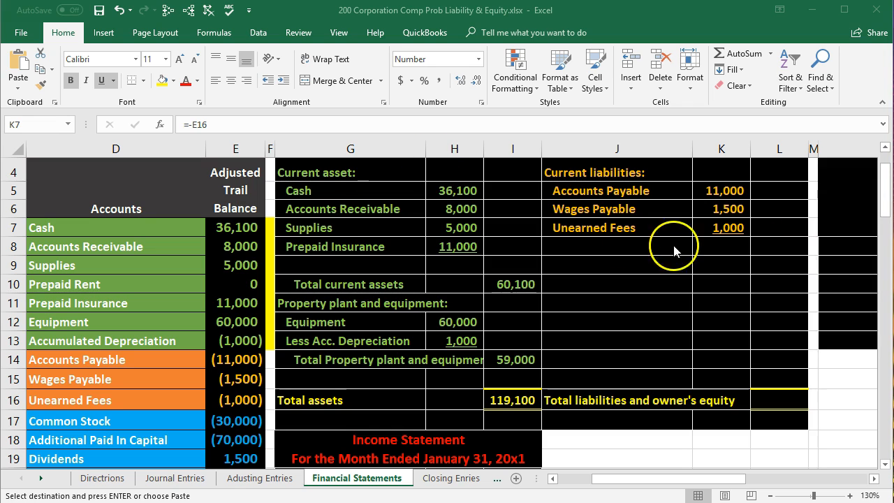
pyautogui.click(609, 241)
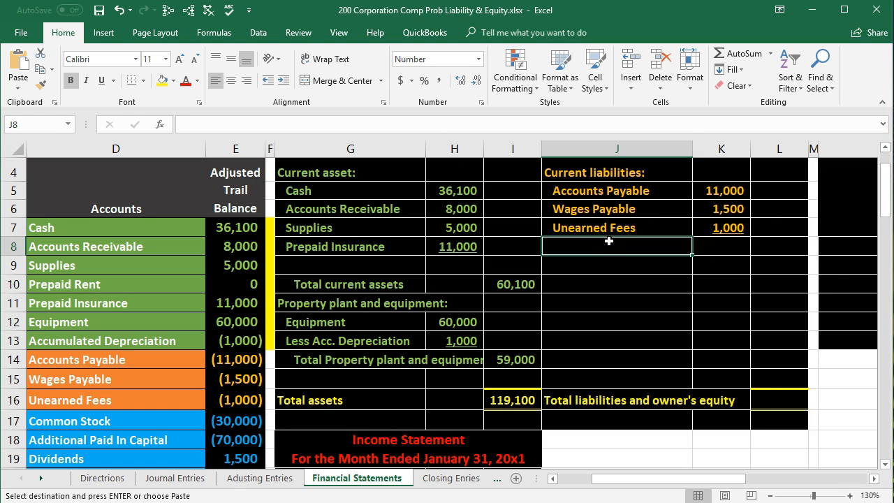
# - Label J8 "Total liabilities" and enter a SUM of the liability amounts K5:K7 in L8
pyautogui.write('Total liabilities')
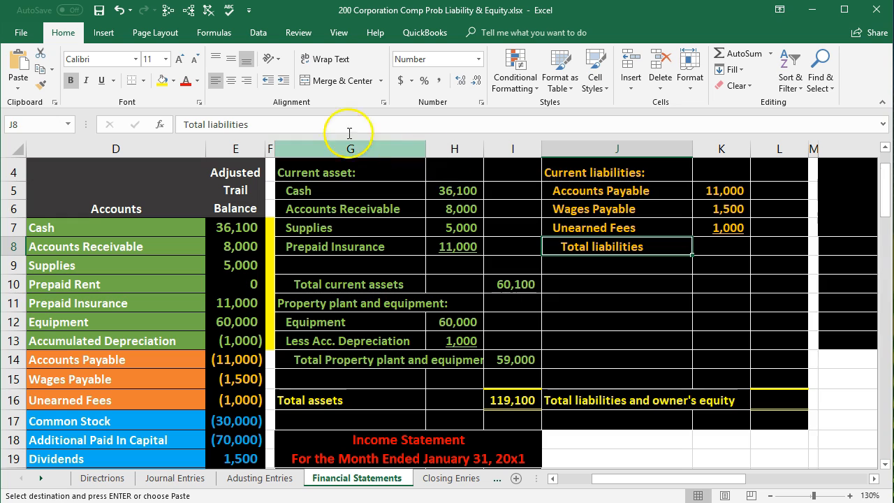
pyautogui.click(578, 169)
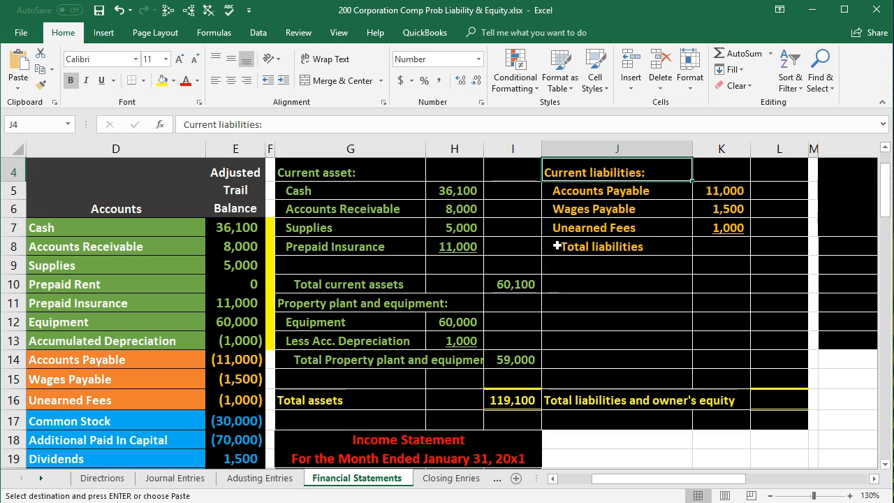
pyautogui.click(772, 246)
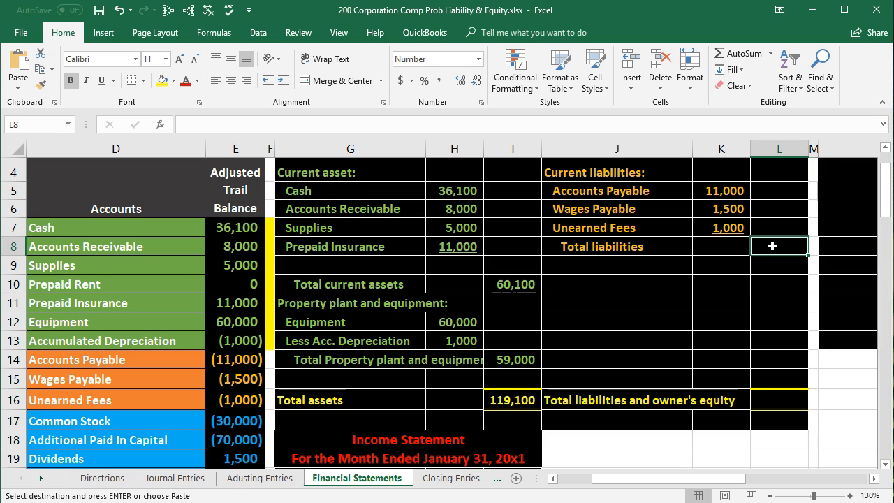
pyautogui.write('=sum')
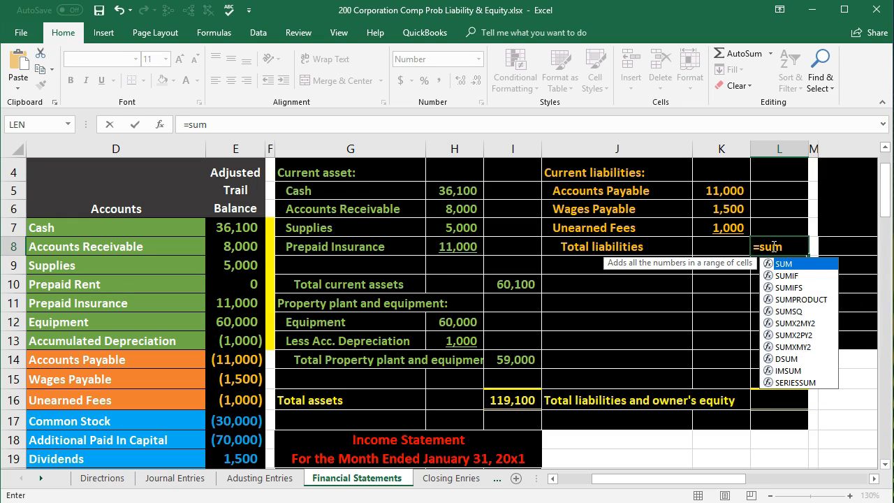
pyautogui.doubleClick(783, 263)
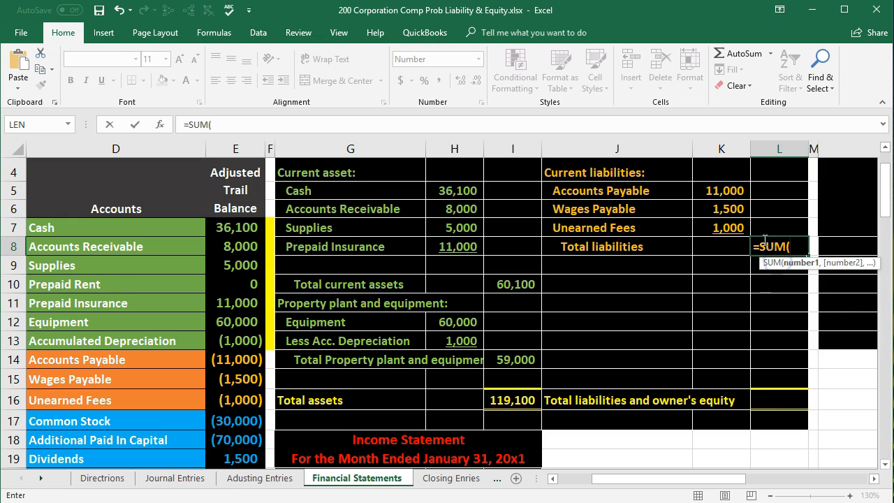
pyautogui.moveTo(734, 190); pyautogui.dragTo(733, 227)
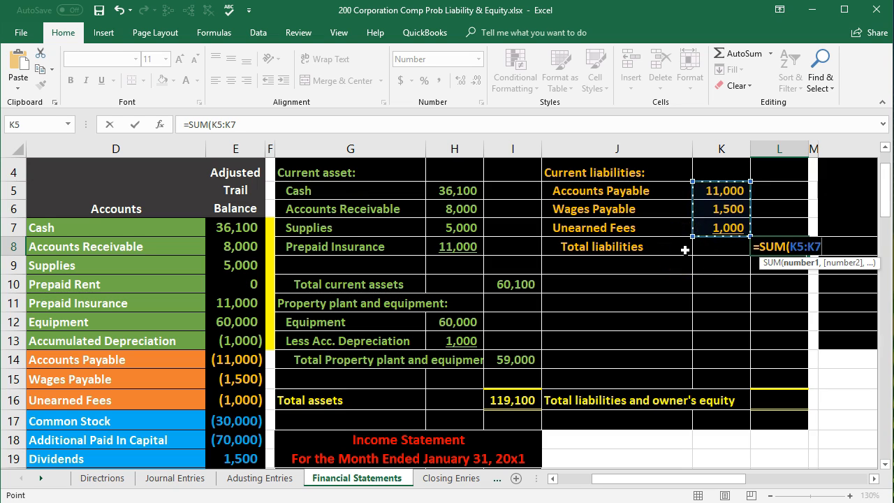
pyautogui.press('Return')
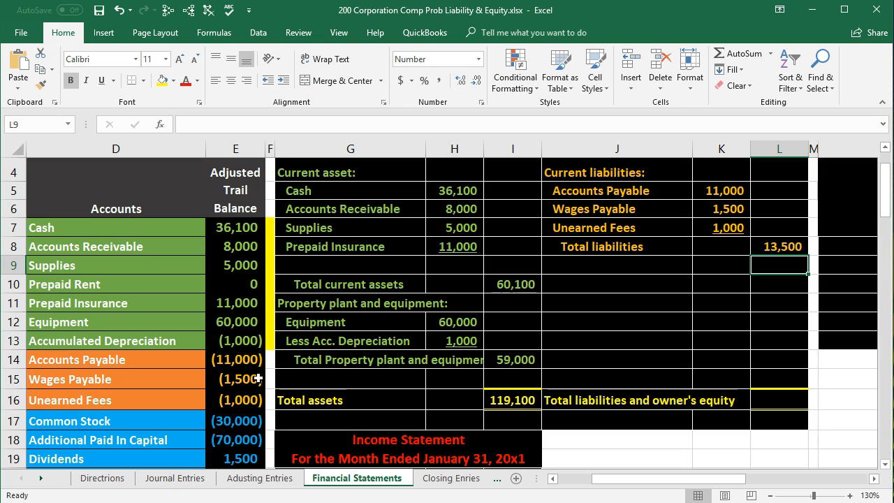
pyautogui.click(777, 246)
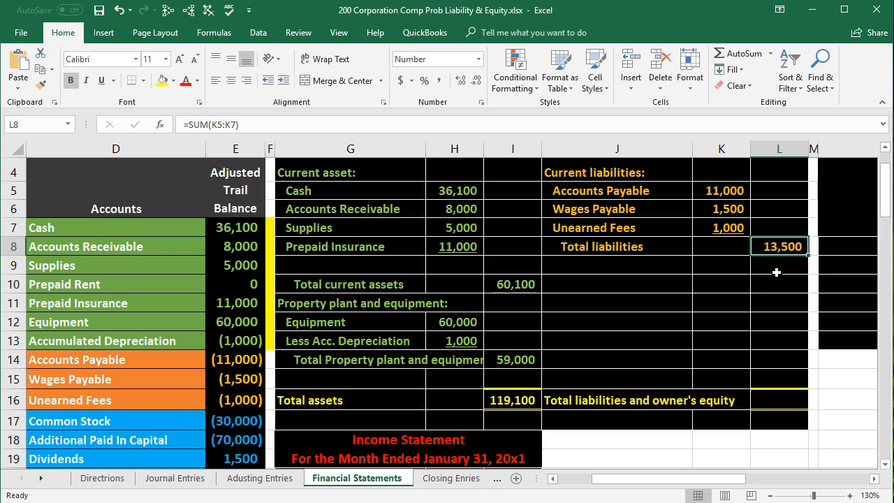
pyautogui.scroll(1, 705, 258)
pyautogui.click(629, 226)
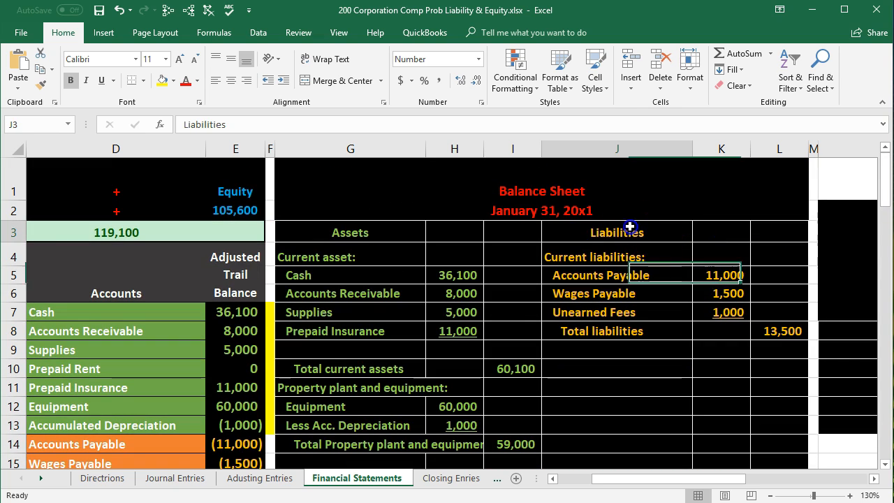
pyautogui.click(619, 326)
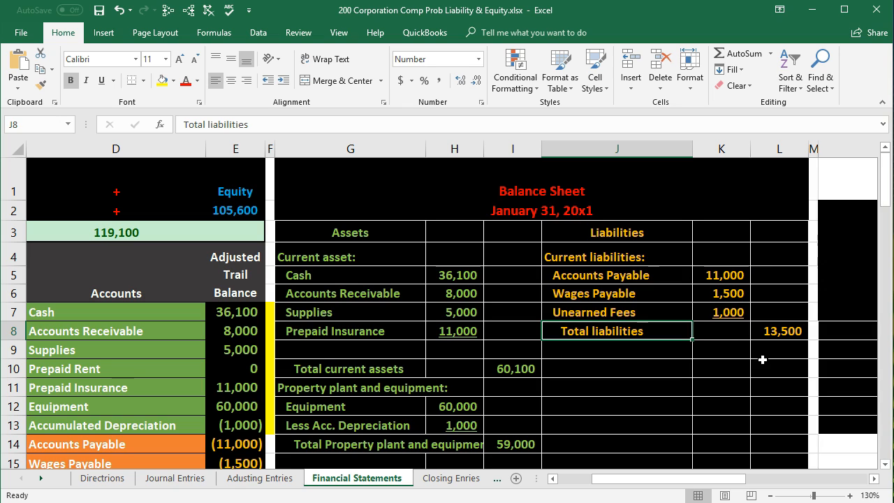
pyautogui.click(650, 258)
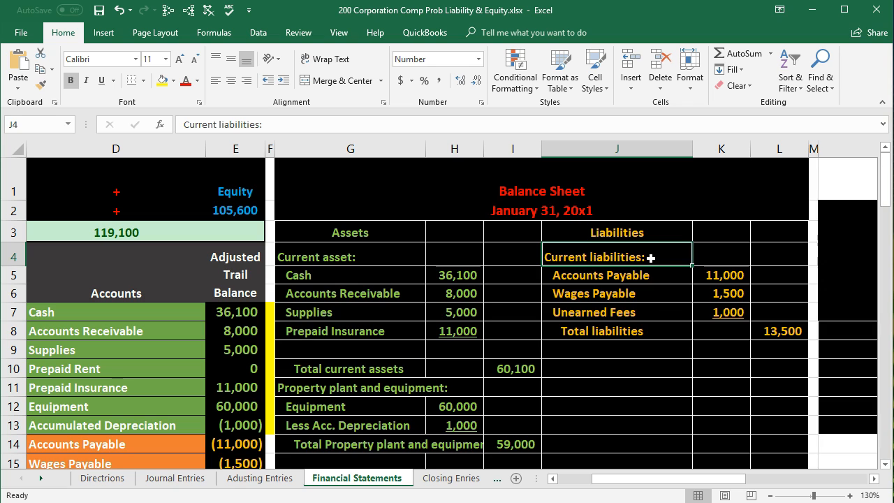
pyautogui.click(657, 331)
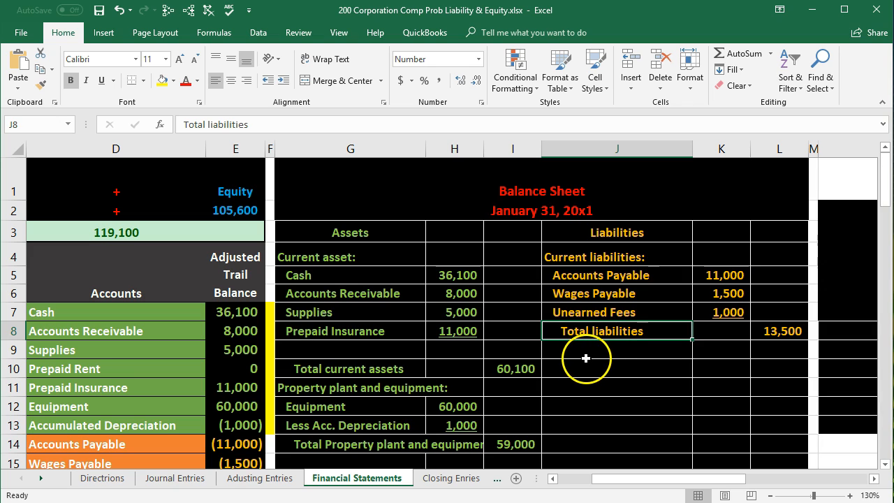
# - Copy and paste the "Stockholders' Equity" heading into J10 below the liabilities section
pyautogui.click(772, 352)
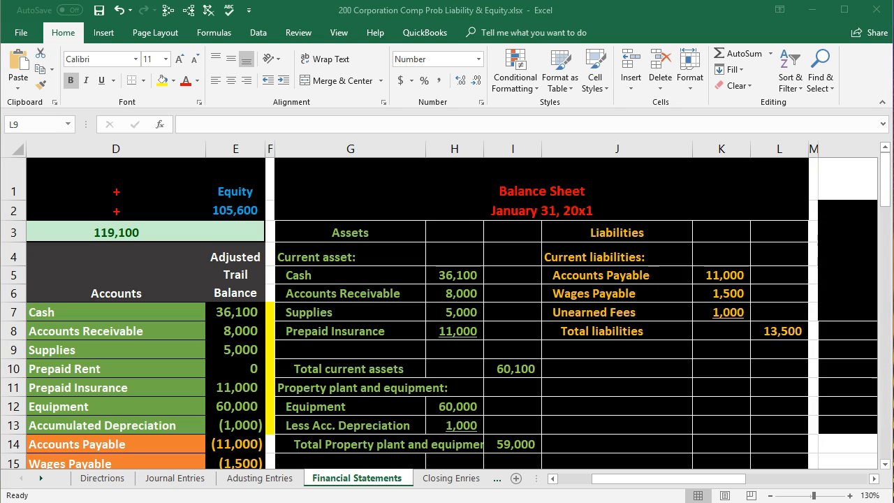
pyautogui.hotkey('ctrl', 'c')
pyautogui.click(632, 365)
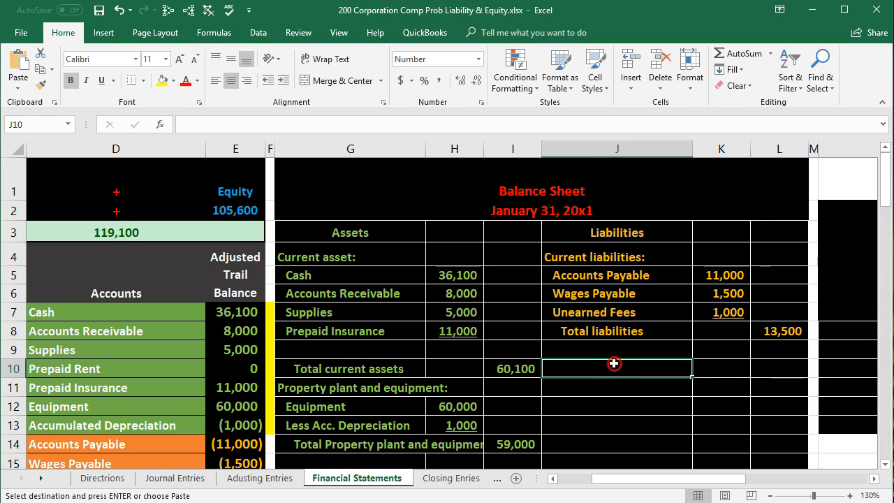
pyautogui.rightClick(624, 365)
pyautogui.click(665, 110)
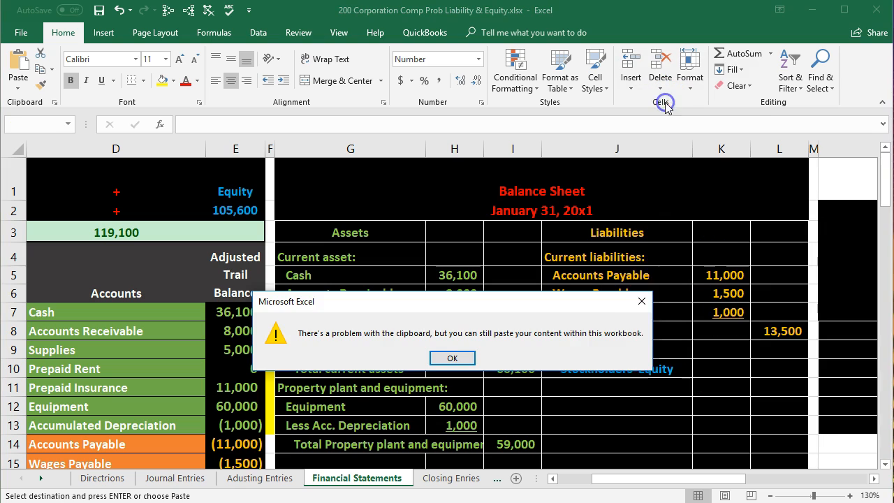
pyautogui.click(641, 301)
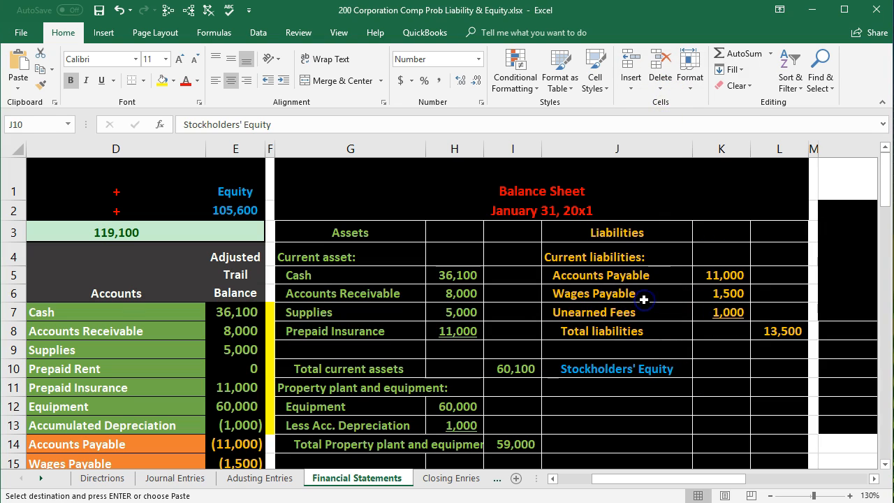
# - Enter the Common Stock account name in J11 by referencing trial balance cell D17
pyautogui.click(608, 391)
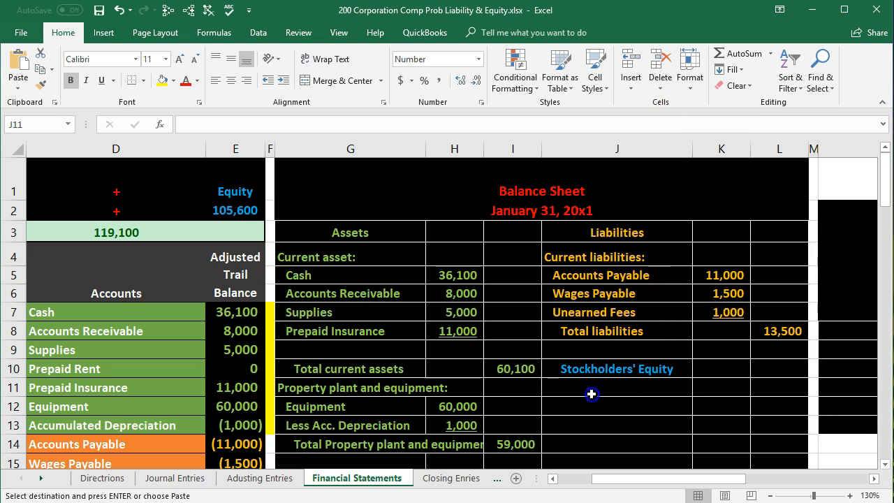
pyautogui.click(333, 379)
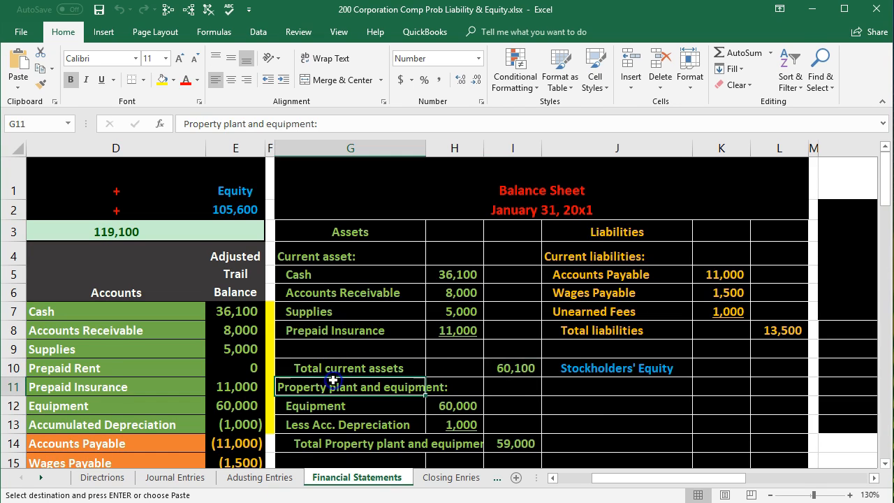
pyautogui.scroll(-3, 333, 380)
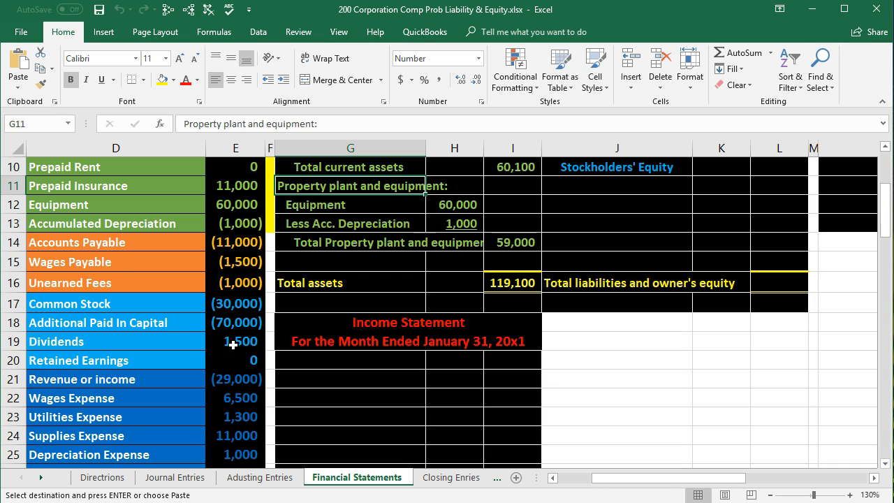
pyautogui.scroll(1, 231, 340)
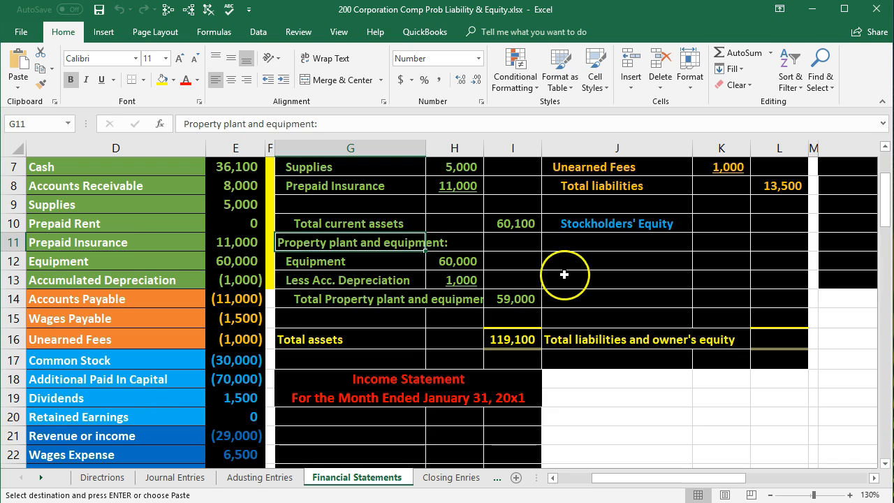
pyautogui.click(579, 242)
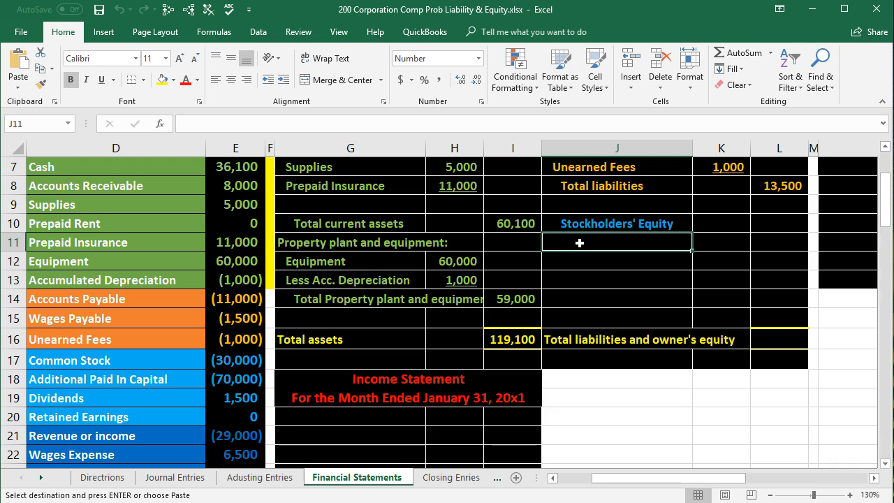
pyautogui.write('=')
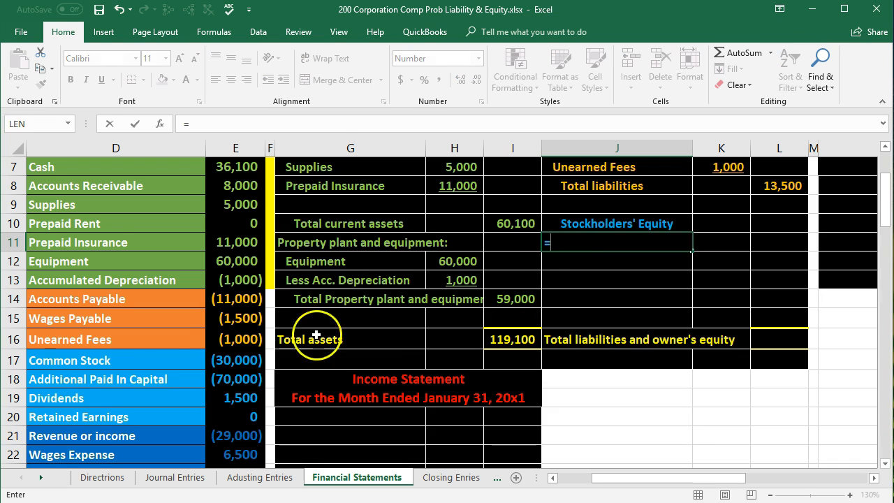
pyautogui.click(141, 360)
pyautogui.press('Return')
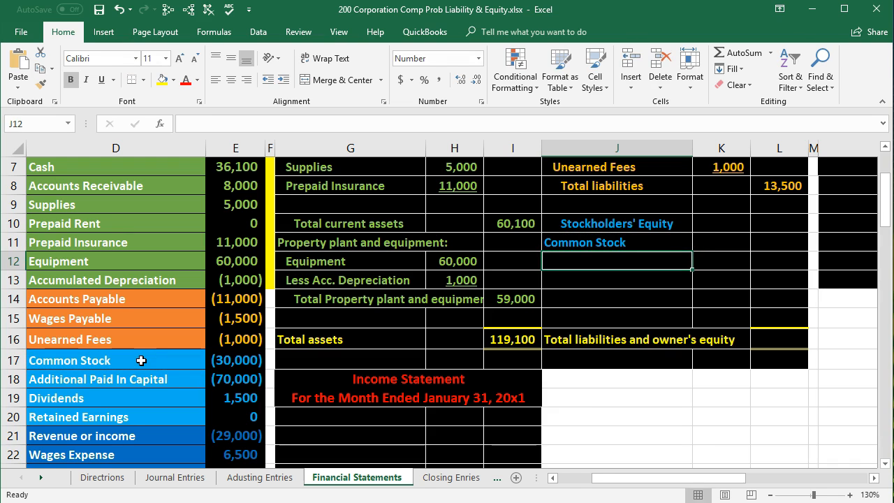
# - Reference the Additional Paid In Capital name (D18) in J12 and the Retained Earnings name (D20) in J13
pyautogui.write('=')
pyautogui.click(136, 372)
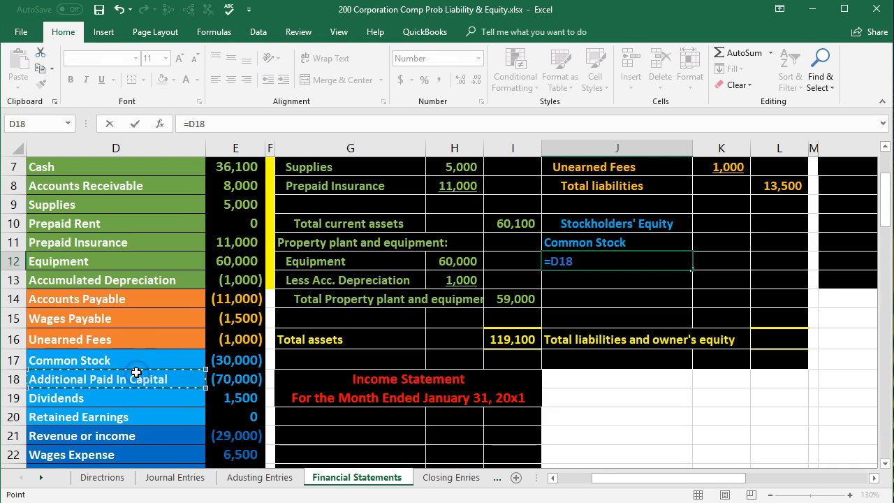
pyautogui.press('Return')
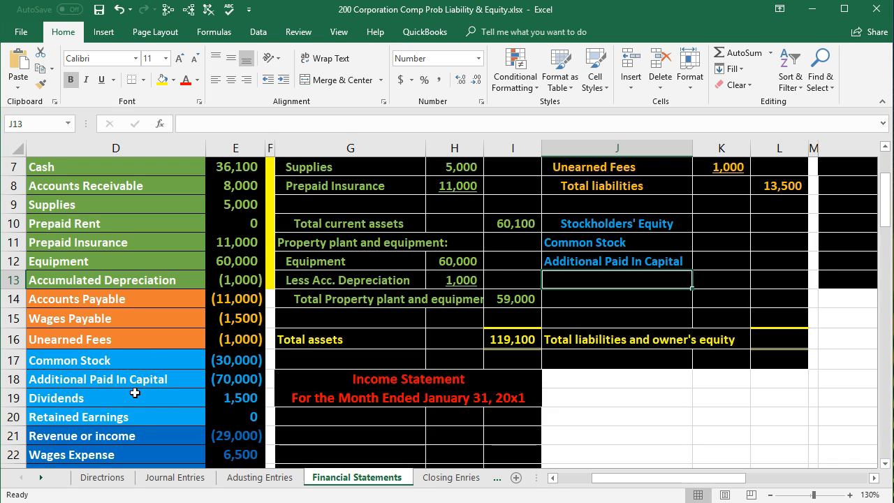
pyautogui.write('=')
pyautogui.click(120, 413)
pyautogui.press('Return')
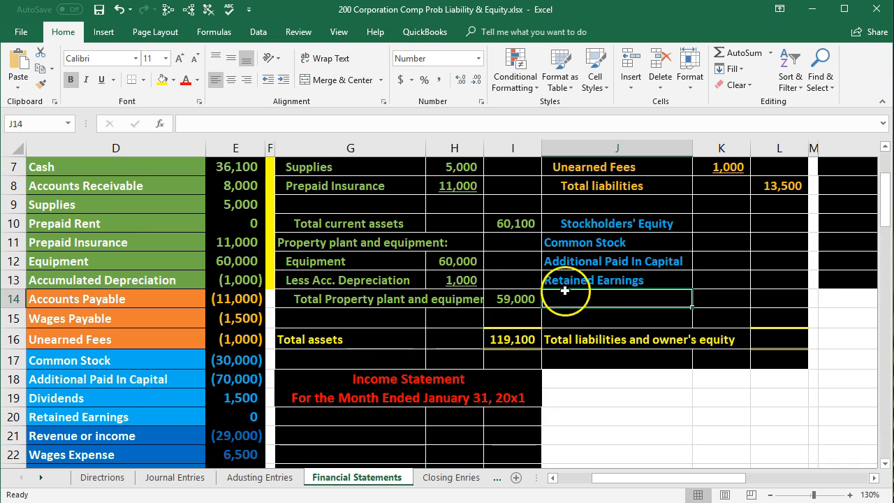
# - Enter the sign-reversed equity amounts from the trial balance: -E17 in K11, -E18 in K12 and -E20 in K13
pyautogui.click(723, 245)
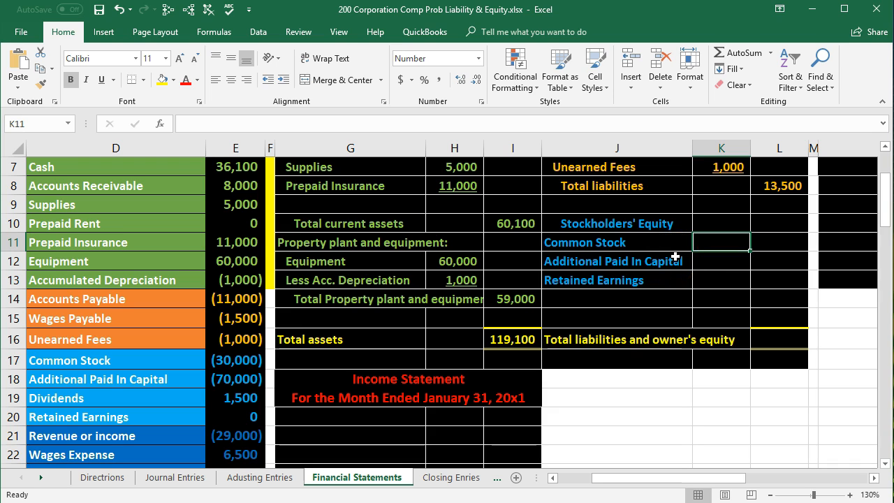
pyautogui.write('-')
pyautogui.click(244, 362)
pyautogui.press('Return')
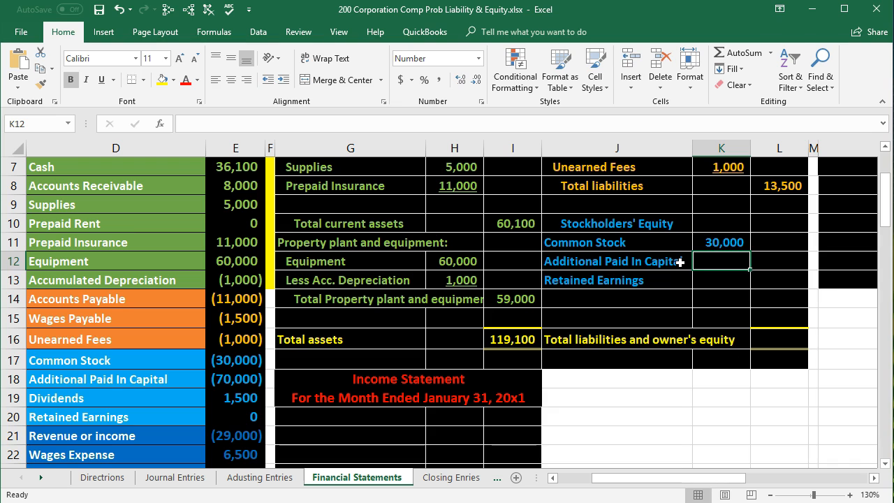
pyautogui.write('-')
pyautogui.click(246, 384)
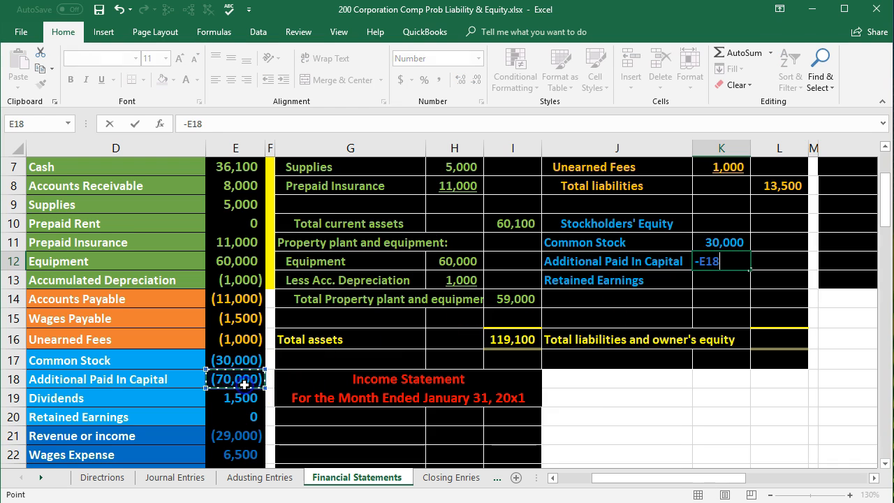
pyautogui.press('Return')
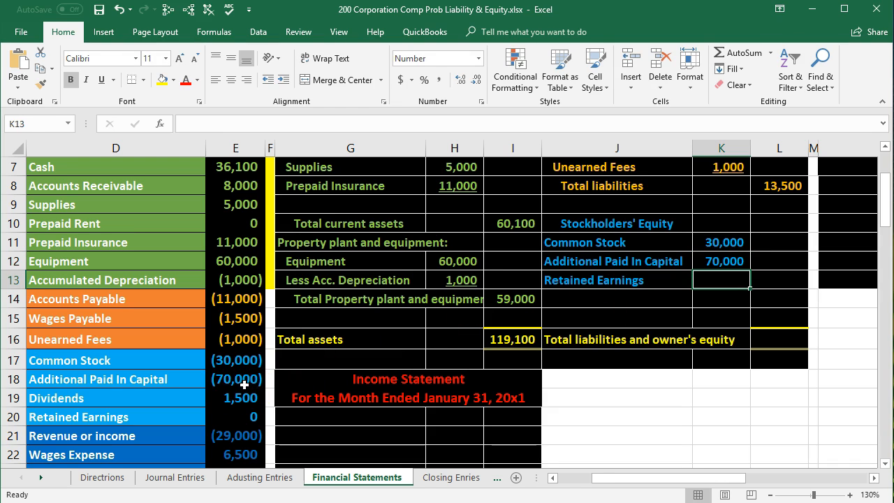
pyautogui.write('-')
pyautogui.click(210, 416)
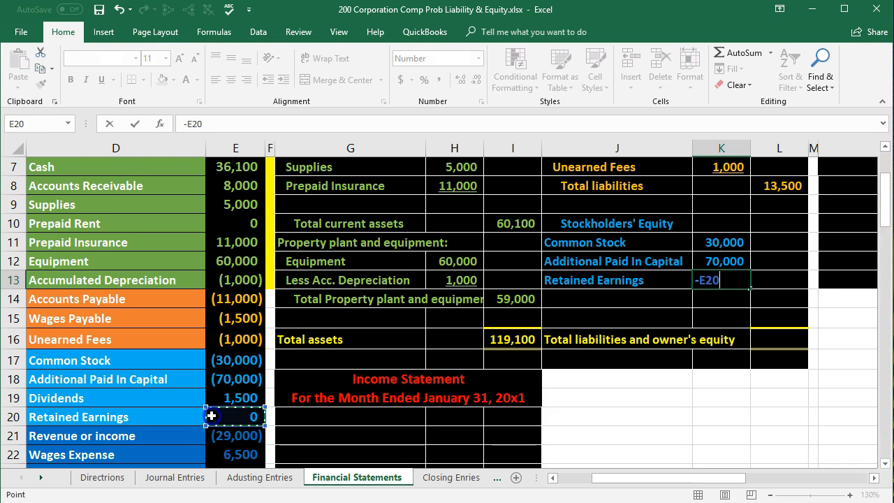
pyautogui.press('Return')
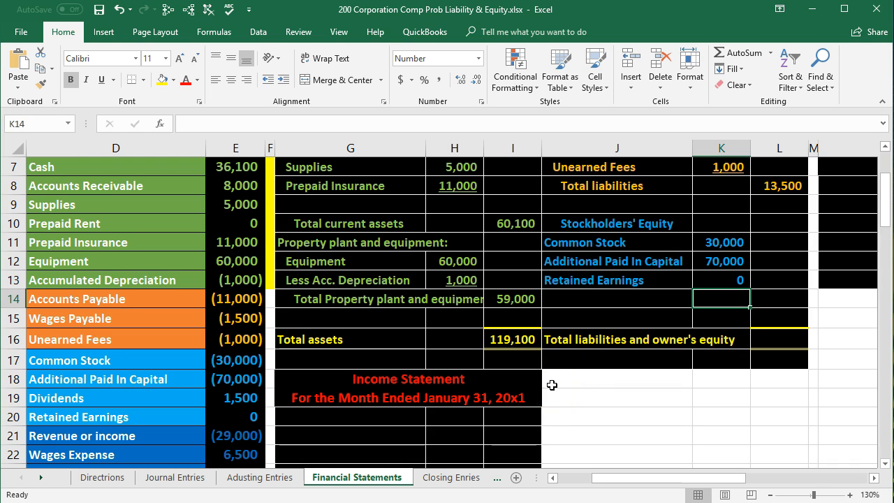
# - Underline the Retained Earnings amount in K13 and label J14 "Total stockholders' equity", ending with L14 selected
pyautogui.click(709, 282)
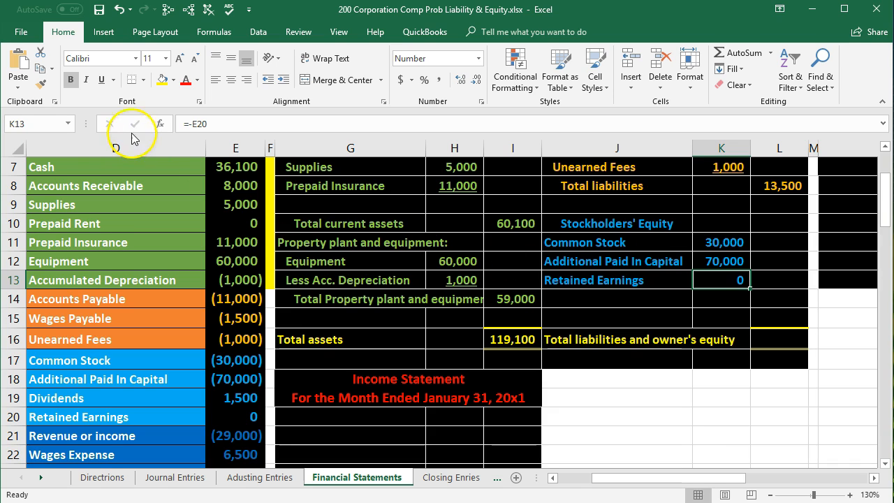
pyautogui.click(102, 80)
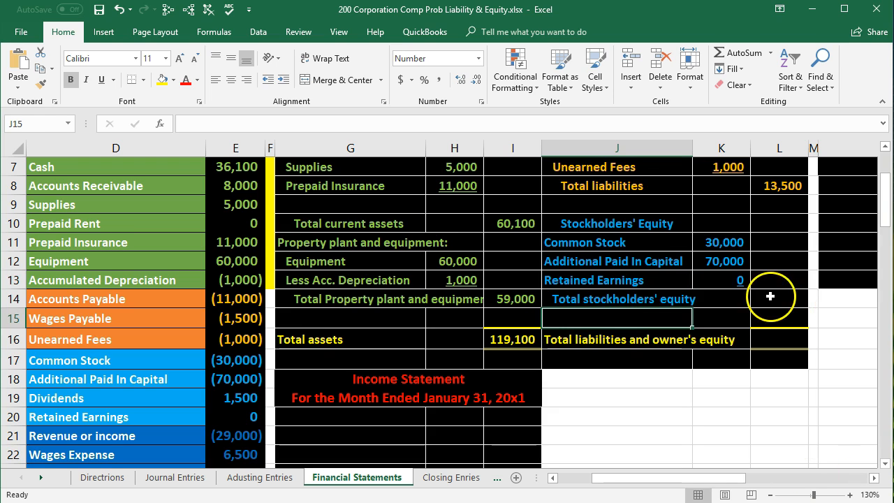
pyautogui.click(775, 300)
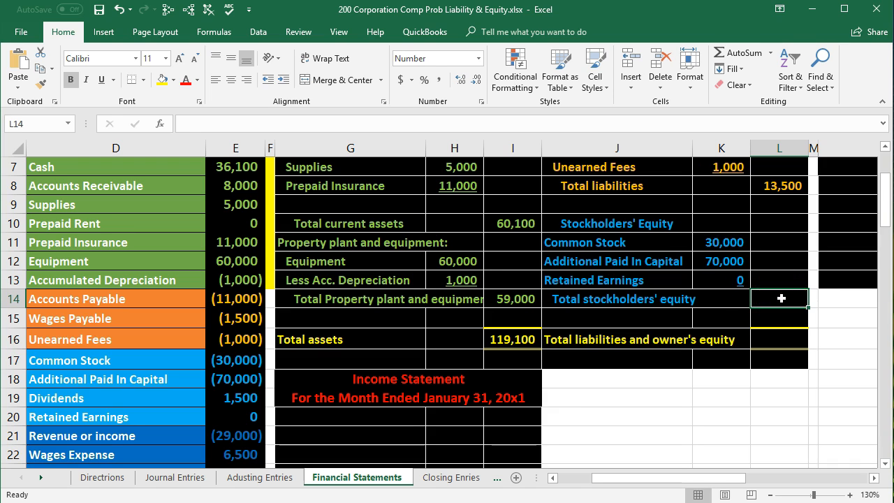
# - Calculate total stockholders' equity in L14 by summing the equity amounts K11:K13
pyautogui.write('=sum')
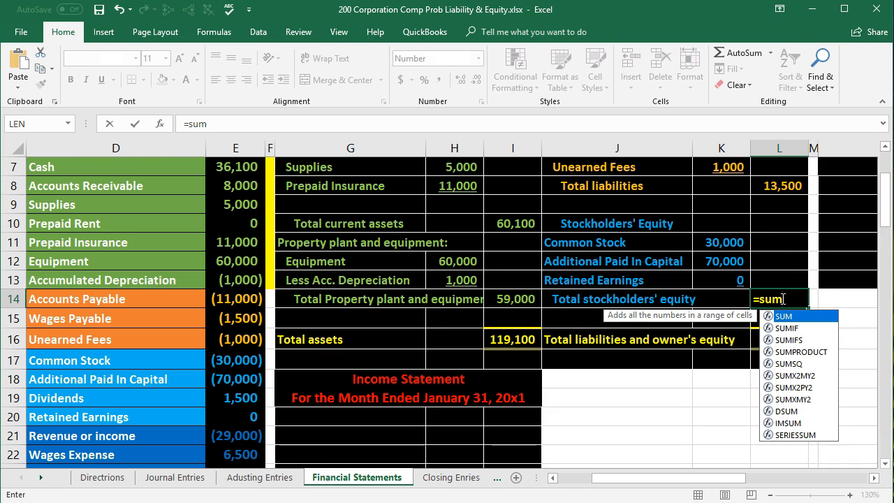
pyautogui.press('Tab')
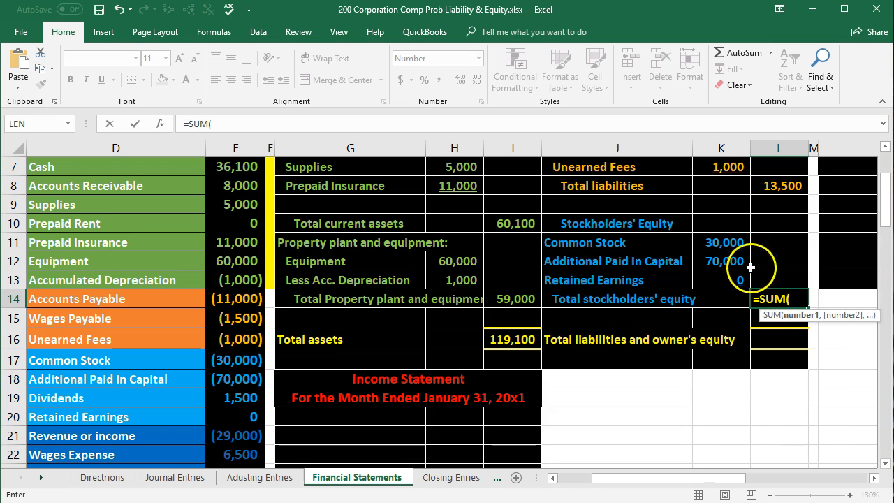
pyautogui.moveTo(729, 243); pyautogui.dragTo(734, 279)
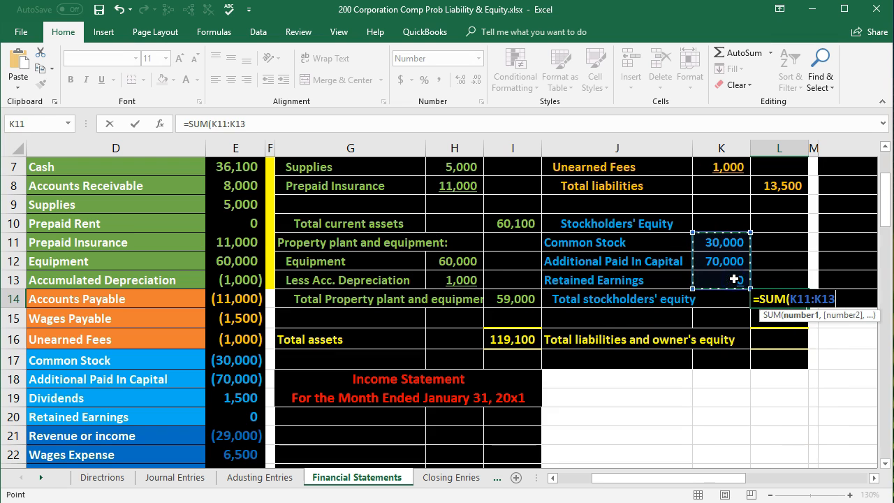
pyautogui.press('Return')
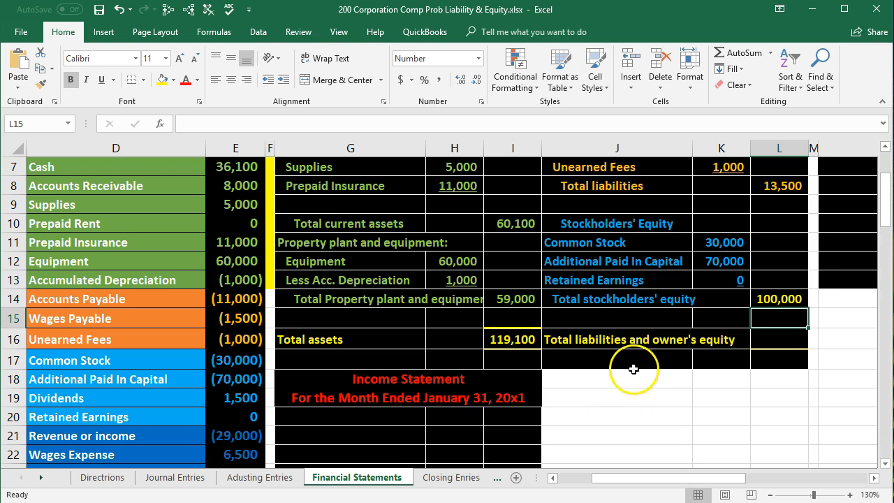
# - Calculate total liabilities and owner's equity in L16 with a SUM of L8:L14
pyautogui.scroll(1, 744, 337)
pyautogui.moveTo(786, 248); pyautogui.dragTo(789, 365)
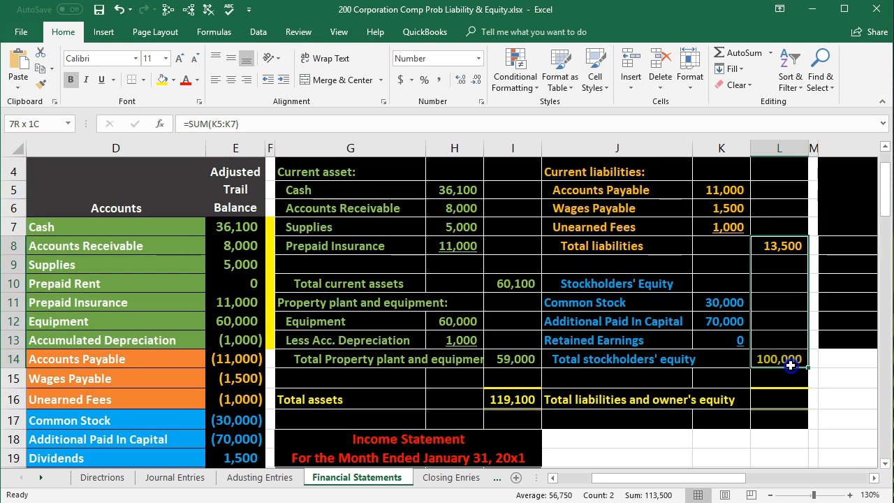
pyautogui.click(791, 401)
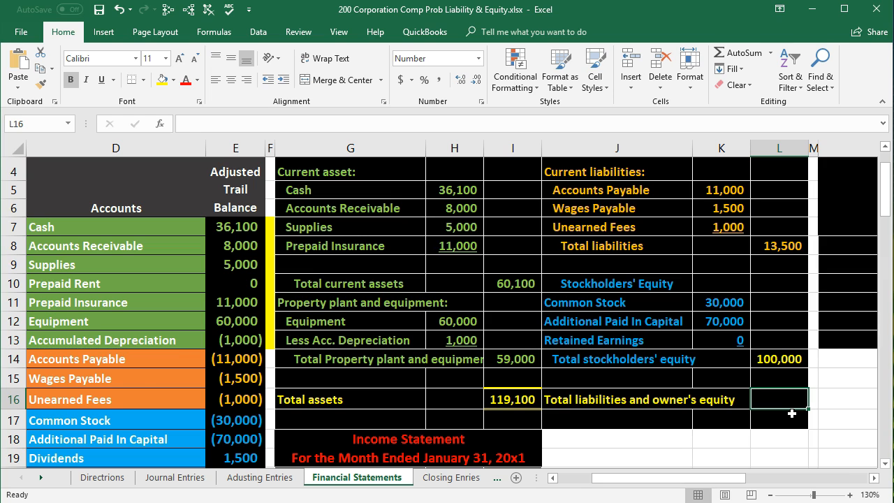
pyautogui.write('=sum')
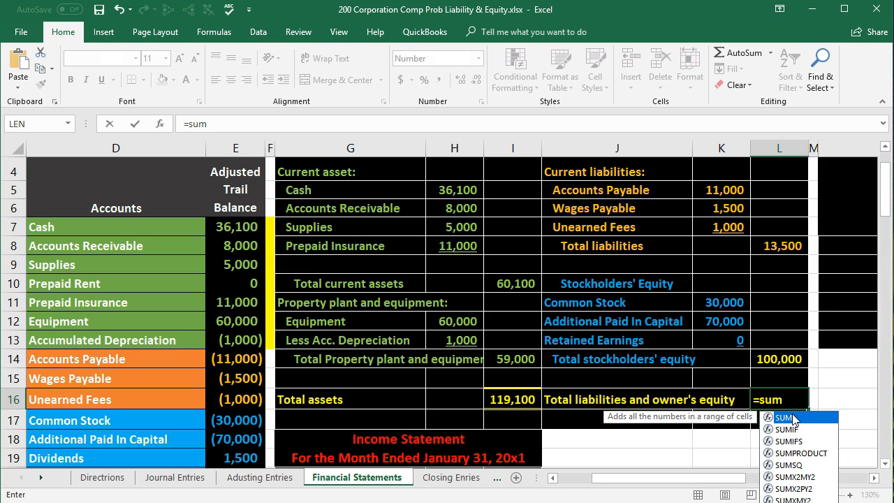
pyautogui.doubleClick(793, 418)
pyautogui.moveTo(790, 248); pyautogui.dragTo(789, 359)
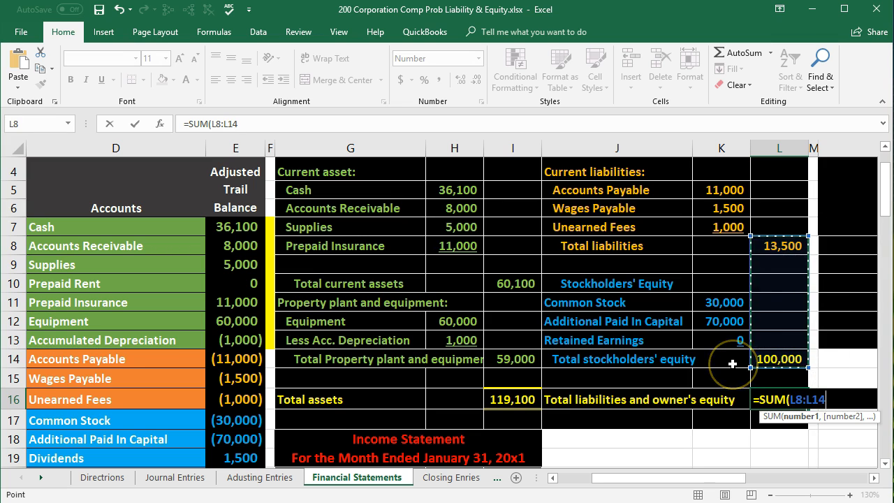
pyautogui.press('Return')
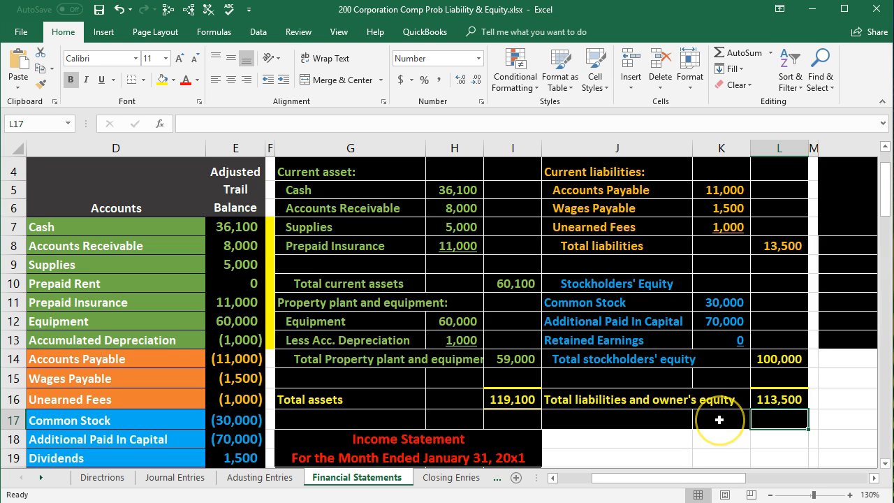
# - Open Calculator, subtract total assets of 119100 from total liabilities and equity of 113500, and close it
pyautogui.scroll(-2, 719, 419)
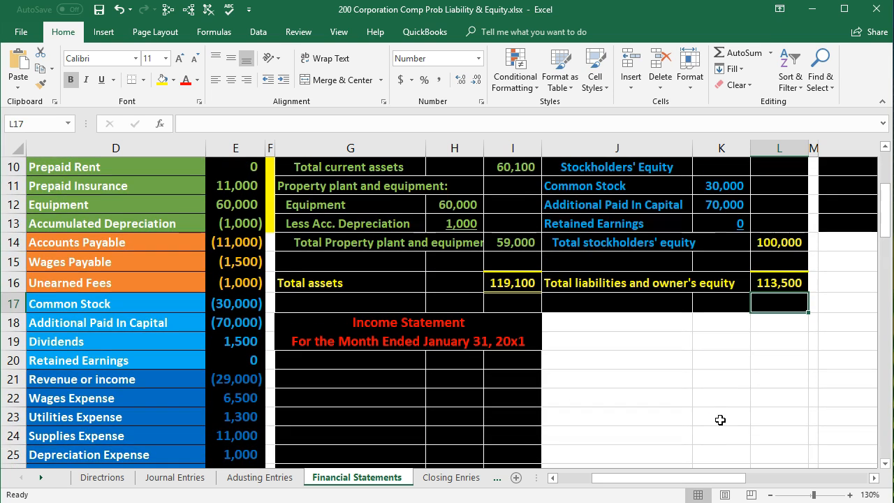
pyautogui.press('XF86Calculator')
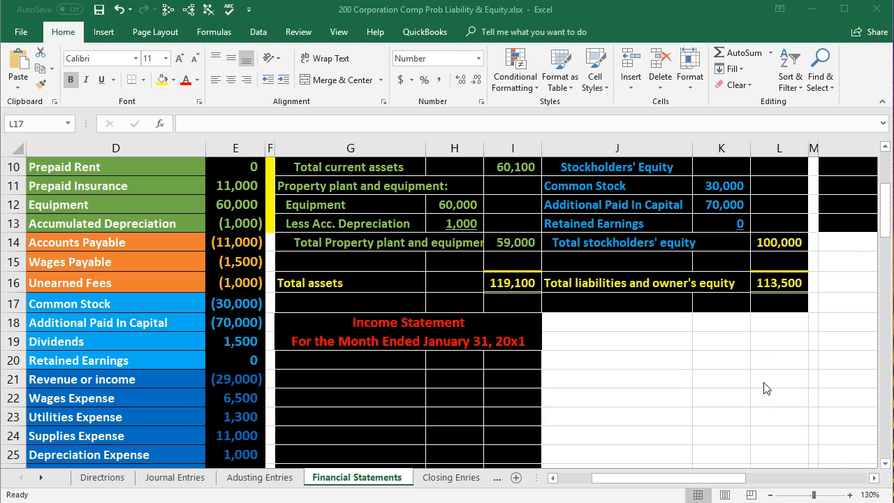
pyautogui.moveTo(694, 104); pyautogui.dragTo(614, 319)
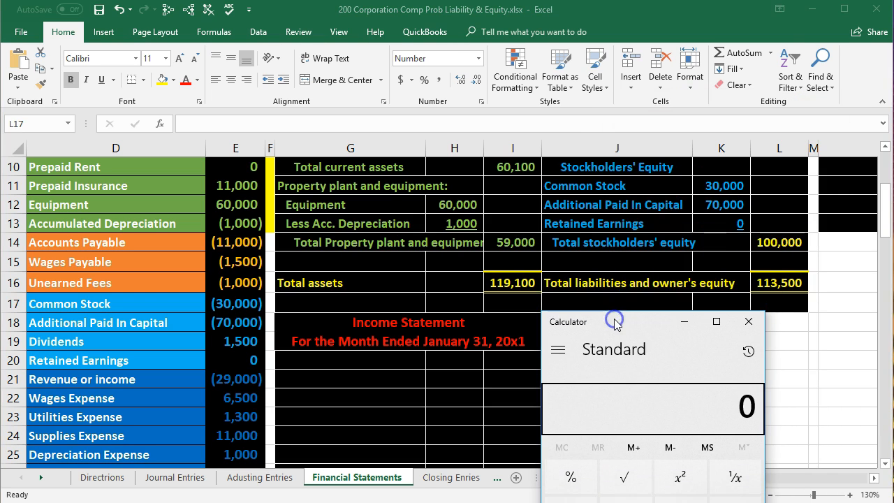
pyautogui.write('11')
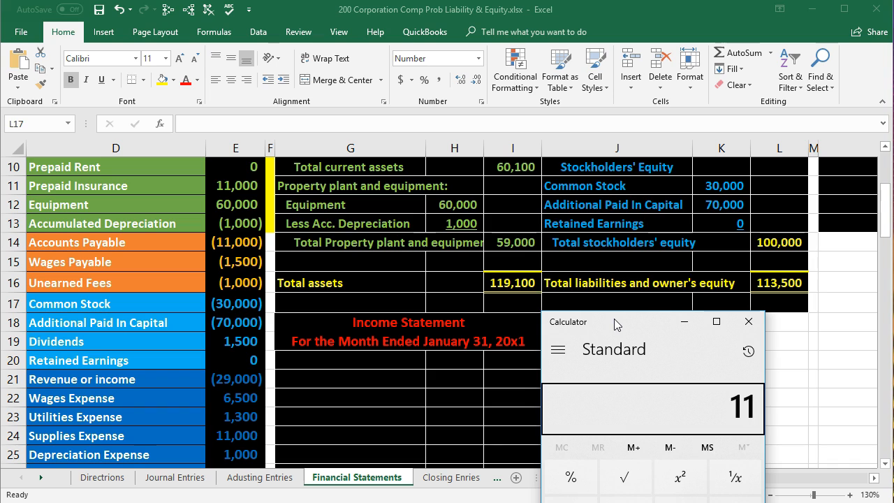
pyautogui.write('3500')
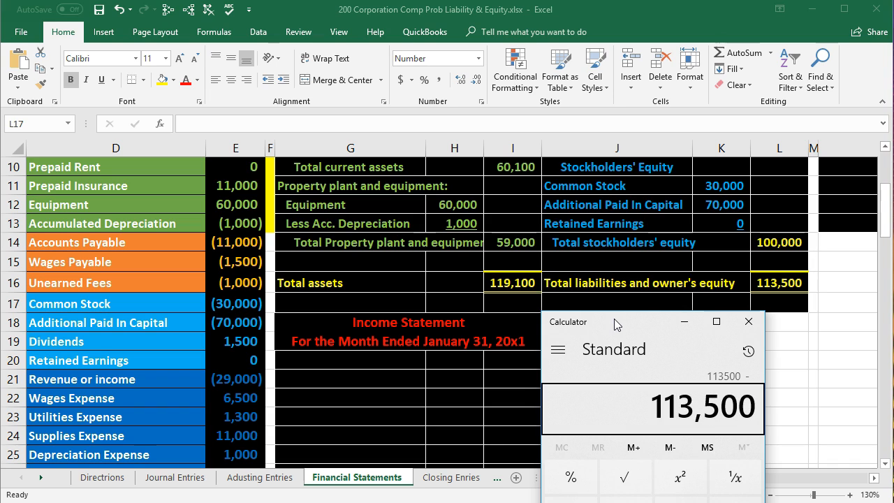
pyautogui.write('-119100')
pyautogui.press('Return')
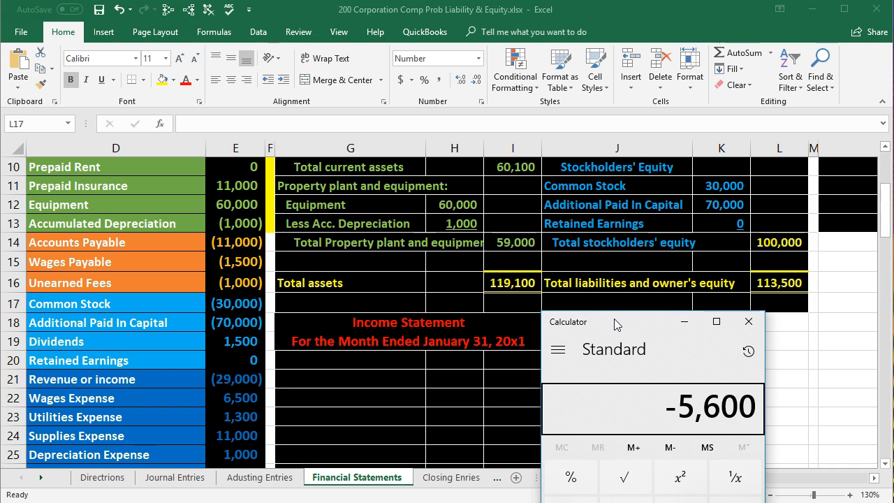
pyautogui.click(612, 355)
pyautogui.click(749, 321)
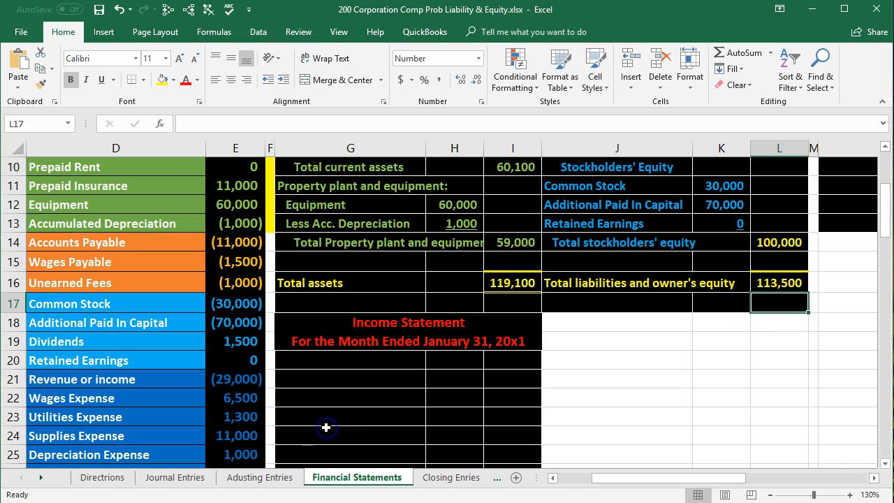
# - Examine the sums of the trial balance's income statement accounts (E21:E27) and of all equity-related accounts (E17:E27)
pyautogui.scroll(-1, 326, 427)
pyautogui.moveTo(250, 321); pyautogui.dragTo(251, 440)
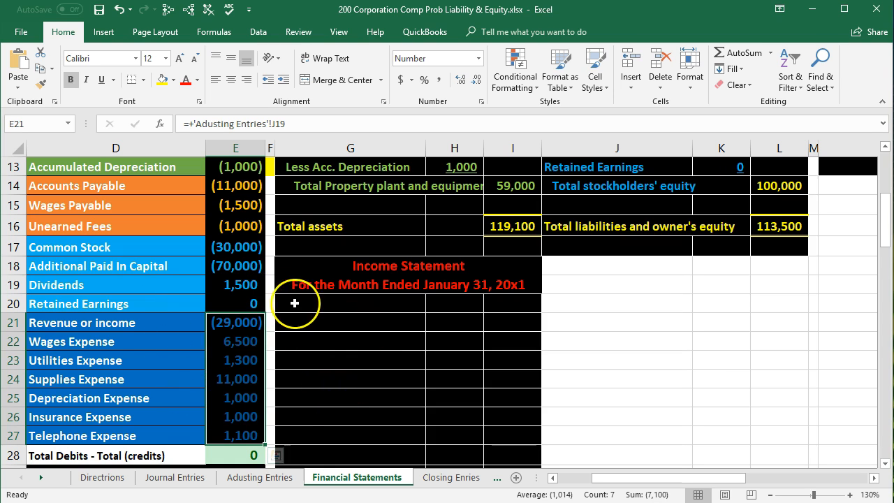
pyautogui.moveTo(235, 249); pyautogui.dragTo(233, 435)
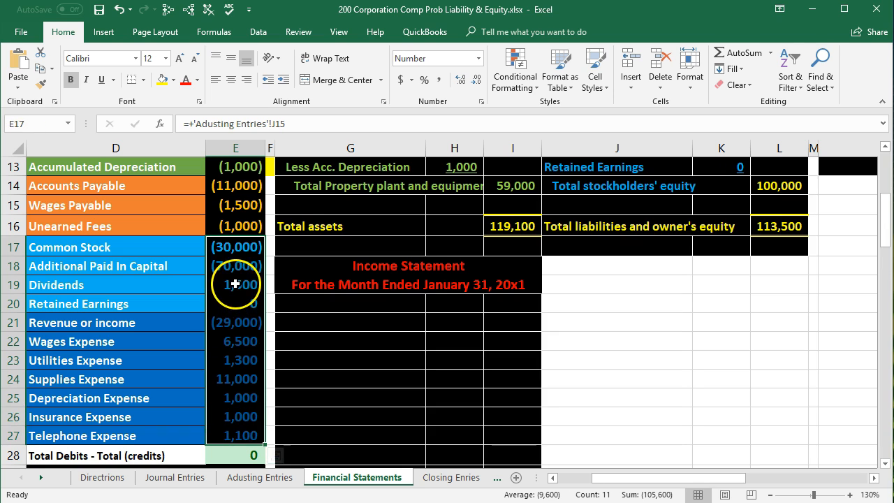
pyautogui.moveTo(234, 323); pyautogui.dragTo(227, 429)
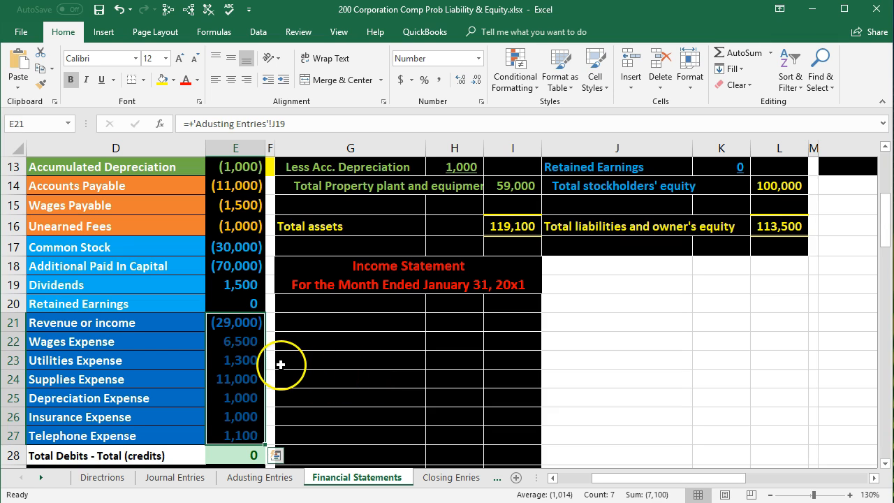
pyautogui.moveTo(230, 323); pyautogui.dragTo(234, 430)
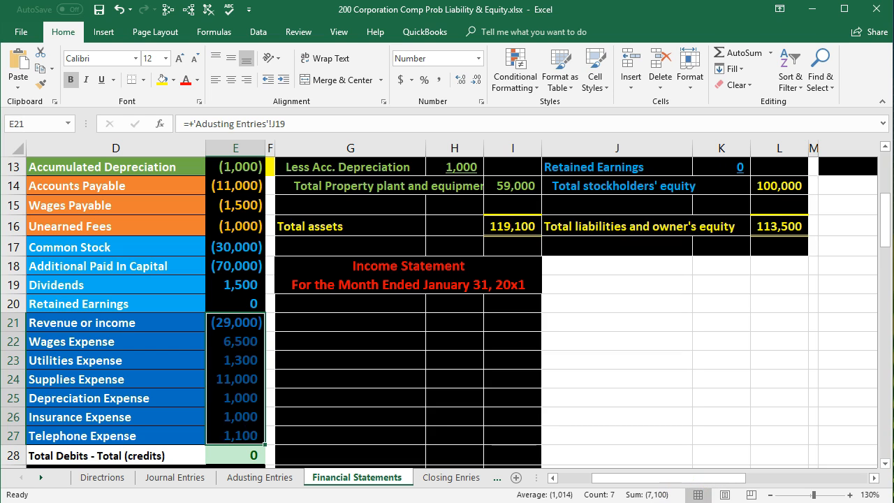
pyautogui.moveTo(253, 250); pyautogui.dragTo(262, 434)
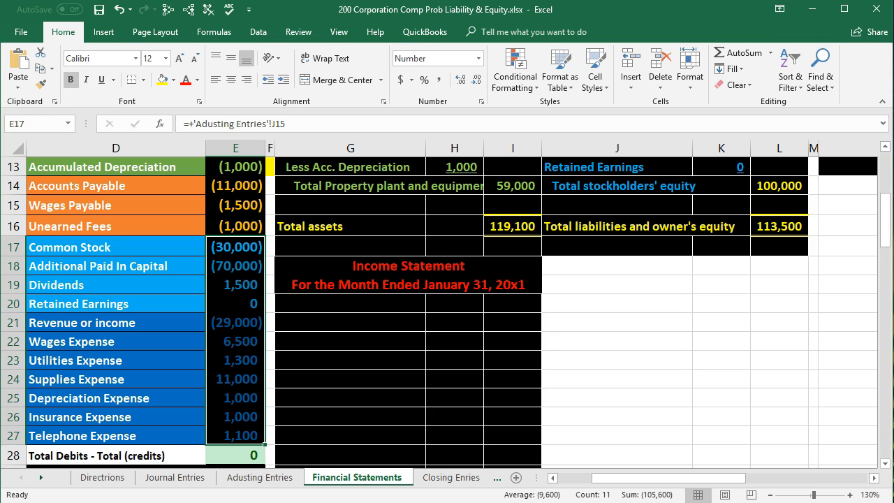
pyautogui.click(462, 435)
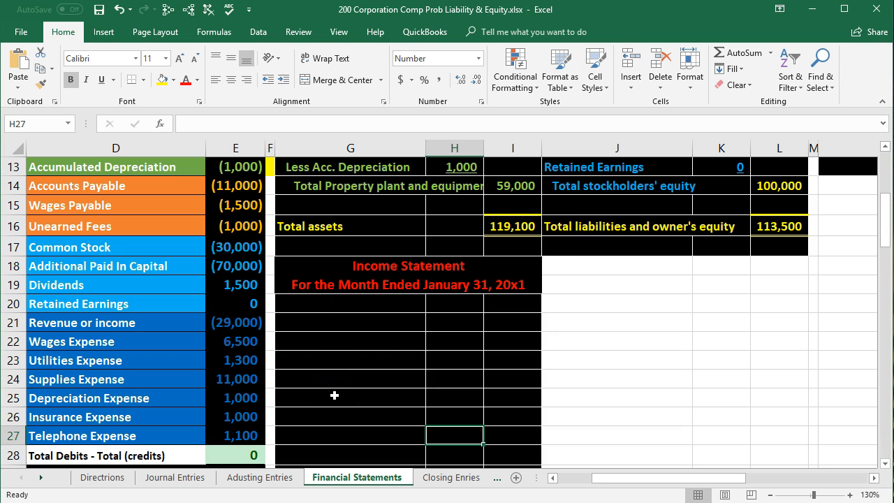
# - Check the Retained Earnings formula in K13 against the trial balance amounts from Dividends through Telephone Expense (E19:E27)
pyautogui.scroll(1, 334, 395)
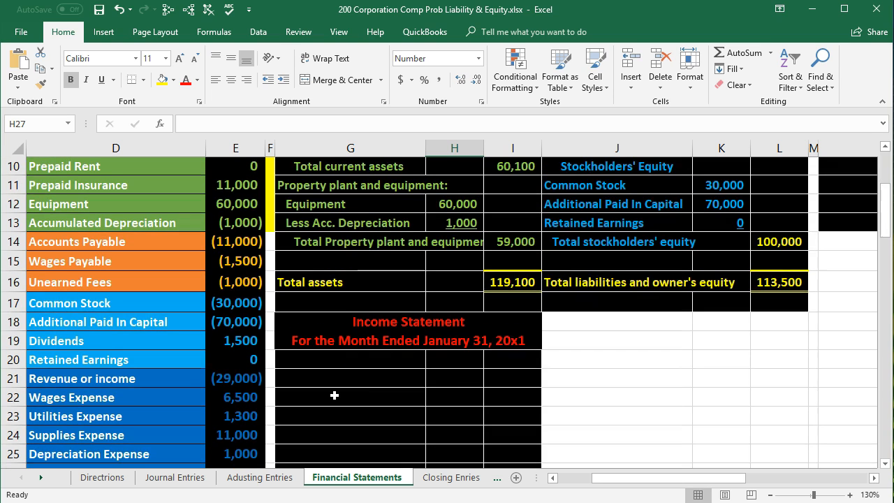
pyautogui.click(764, 241)
pyautogui.click(709, 292)
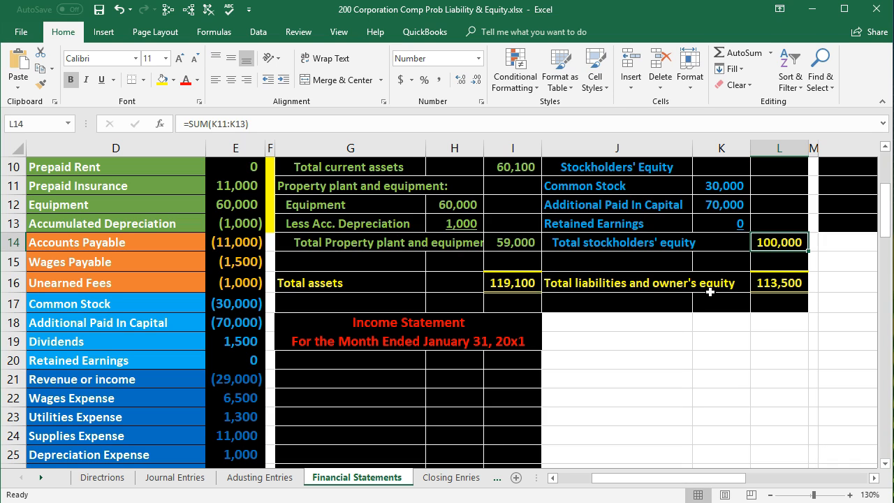
pyautogui.click(719, 224)
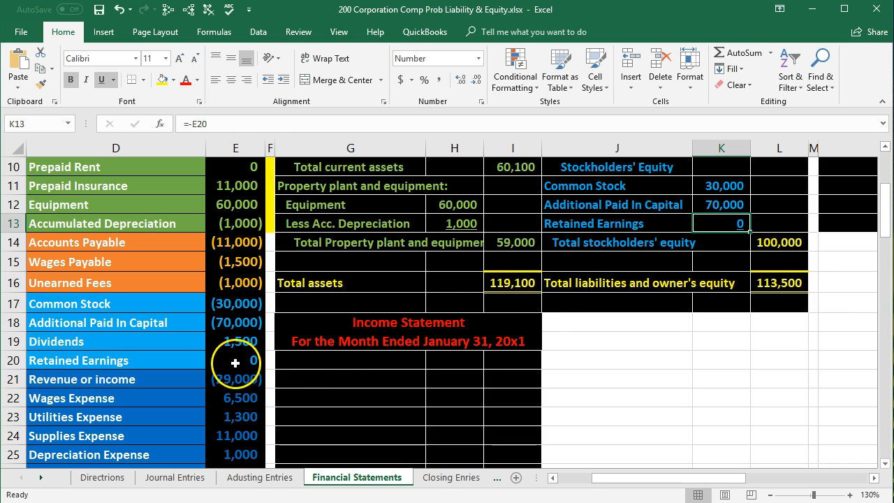
pyautogui.moveTo(233, 341); pyautogui.dragTo(239, 425)
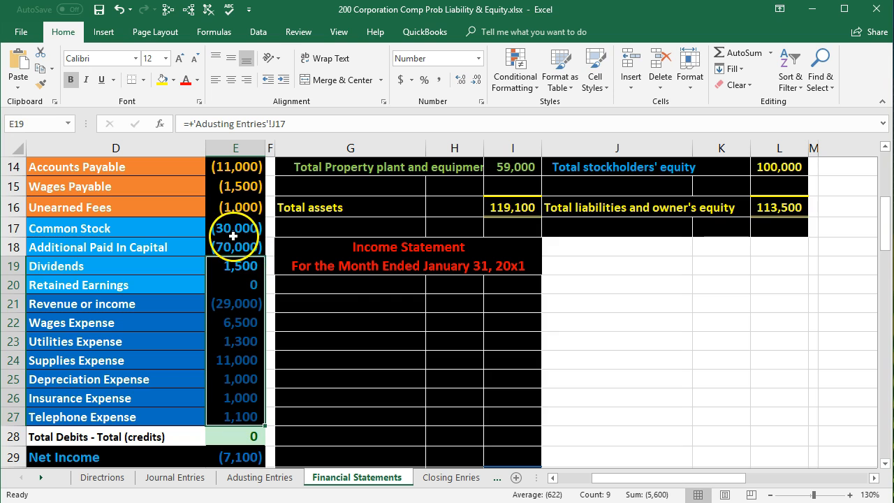
pyautogui.scroll(1, 396, 299)
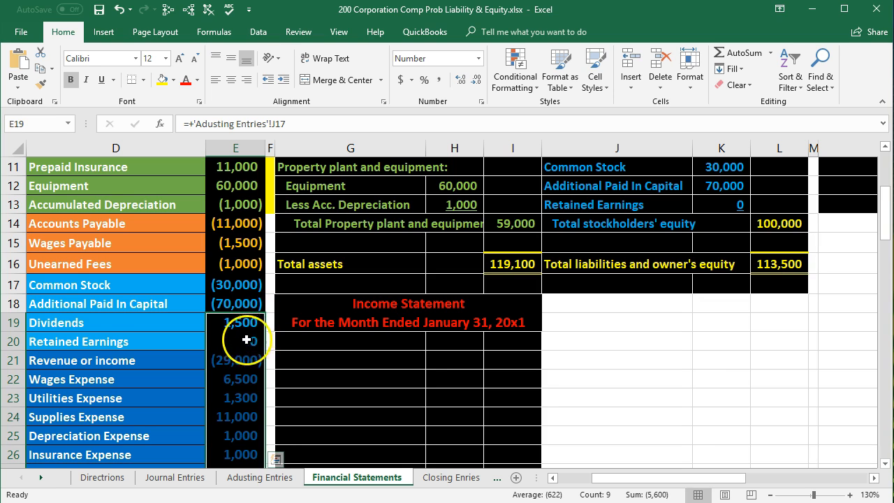
pyautogui.moveTo(243, 360); pyautogui.dragTo(233, 417)
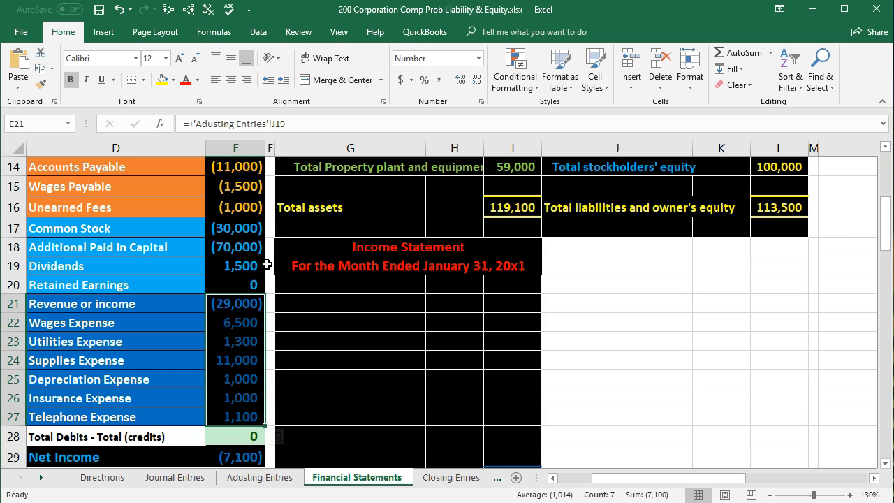
pyautogui.scroll(1, 628, 335)
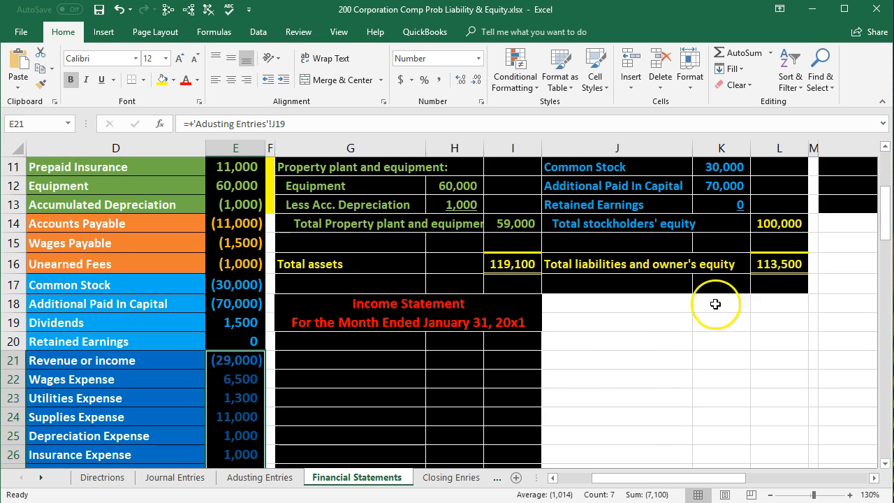
pyautogui.click(726, 203)
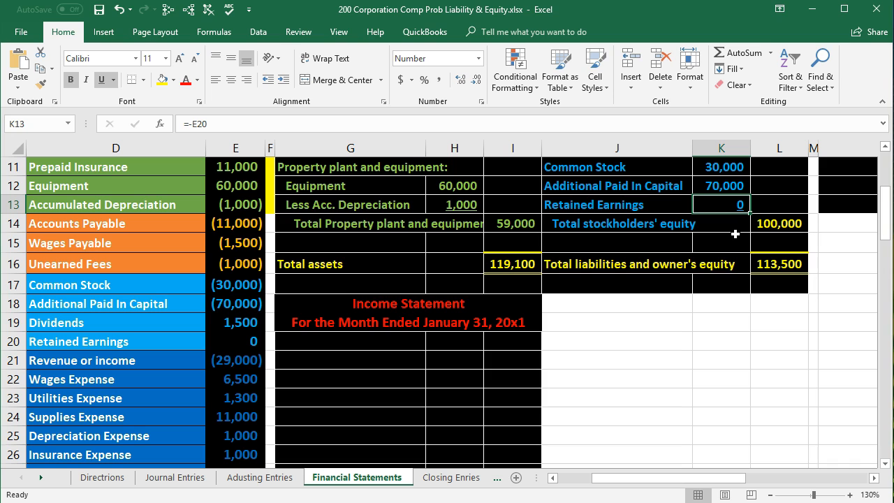
pyautogui.moveTo(240, 322); pyautogui.dragTo(255, 415)
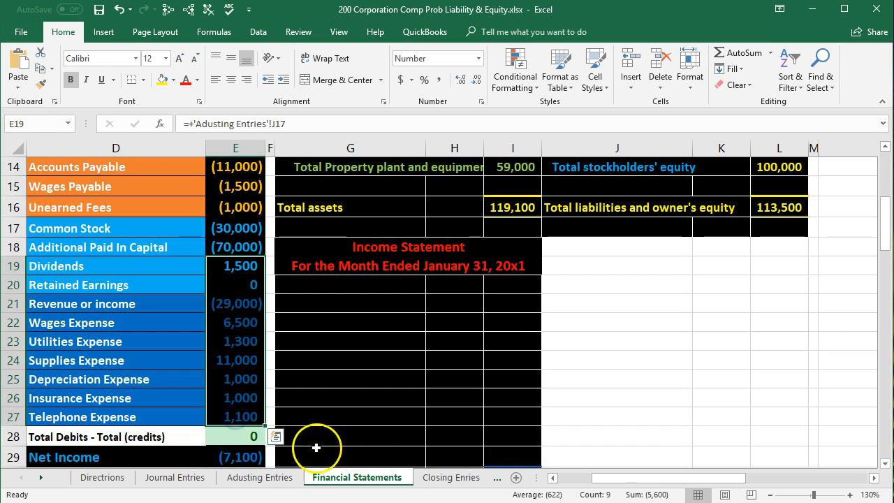
# - Replace the Retained Earnings formula in K13 with the negative sum of E19:E27, Dividends through Telephone Expense
pyautogui.scroll(2, 648, 443)
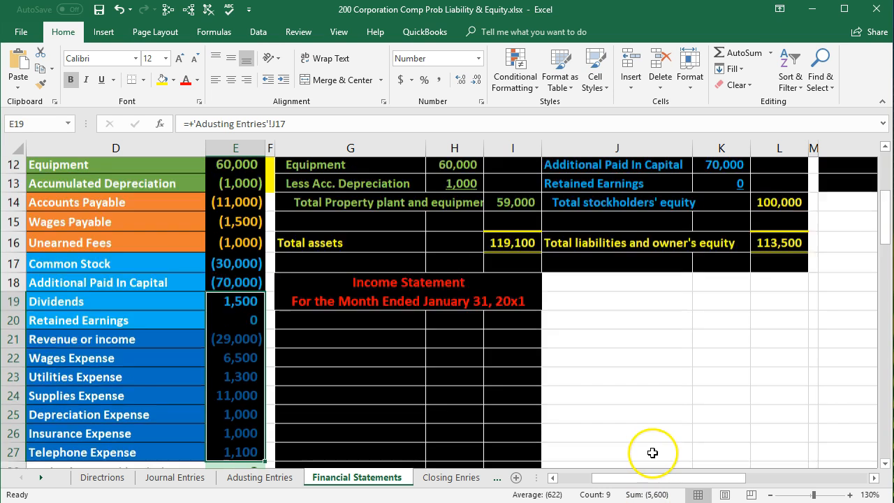
pyautogui.click(719, 262)
pyautogui.write('-')
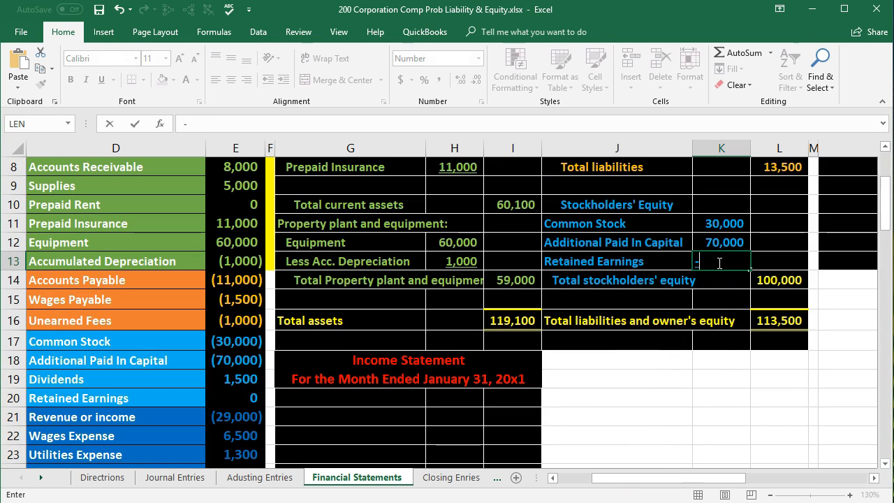
pyautogui.write('sum')
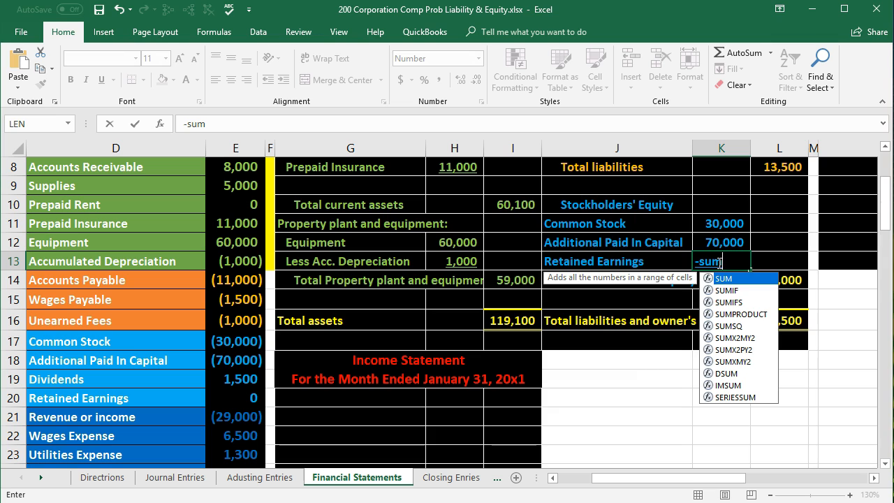
pyautogui.doubleClick(726, 278)
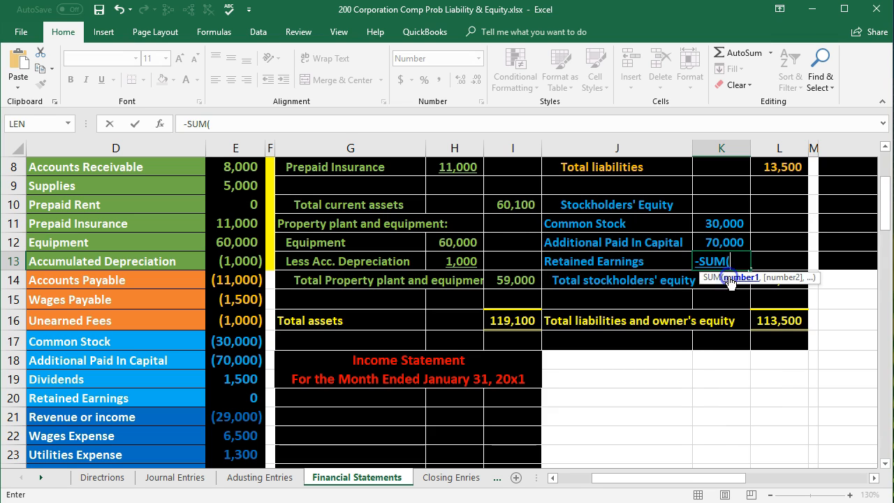
pyautogui.click(246, 378)
pyautogui.moveTo(246, 378); pyautogui.dragTo(235, 401)
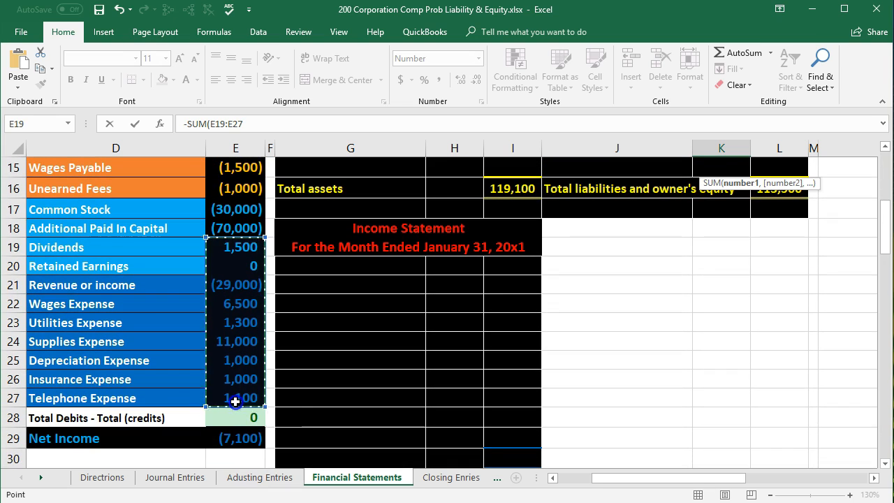
pyautogui.press('Escape')
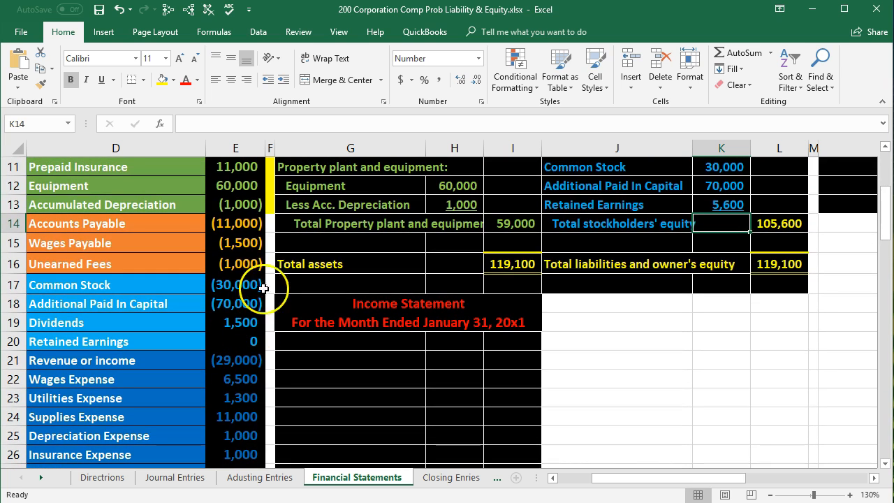
# - Fill the marker cells F14:F16 beside Accounts Payable, Wages Payable and Unearned Fees with yellow
pyautogui.moveTo(269, 219); pyautogui.dragTo(267, 263)
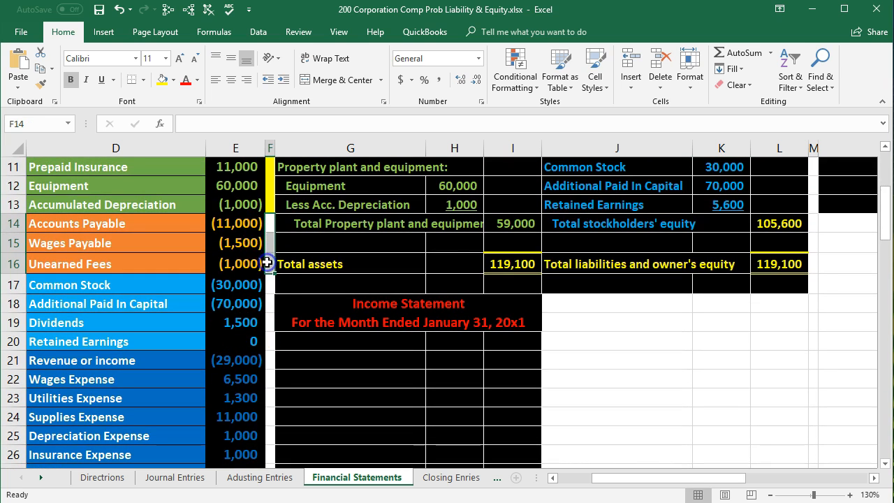
pyautogui.rightClick(267, 263)
pyautogui.click(324, 240)
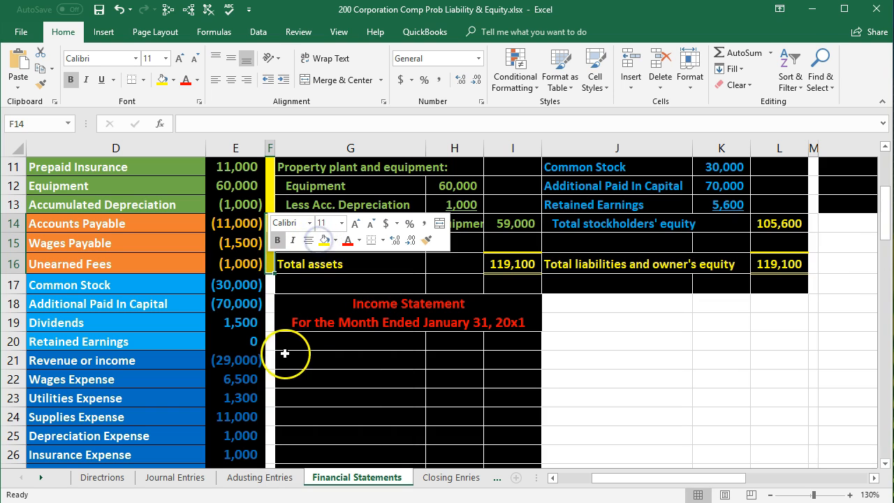
# - Compare the sums of trial balance ranges E17:E27 and E19:E27 with the balance sheet's total stockholders' equity and Retained Earnings
pyautogui.moveTo(175, 283); pyautogui.dragTo(235, 409)
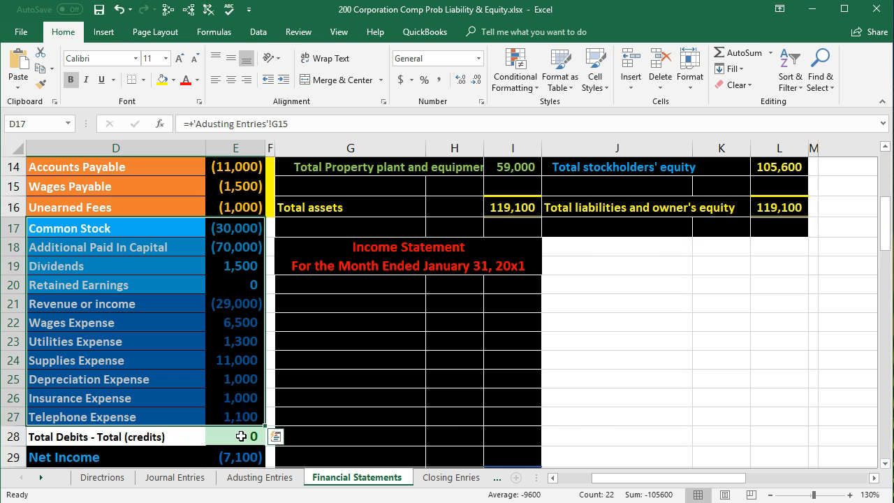
pyautogui.scroll(2, 564, 447)
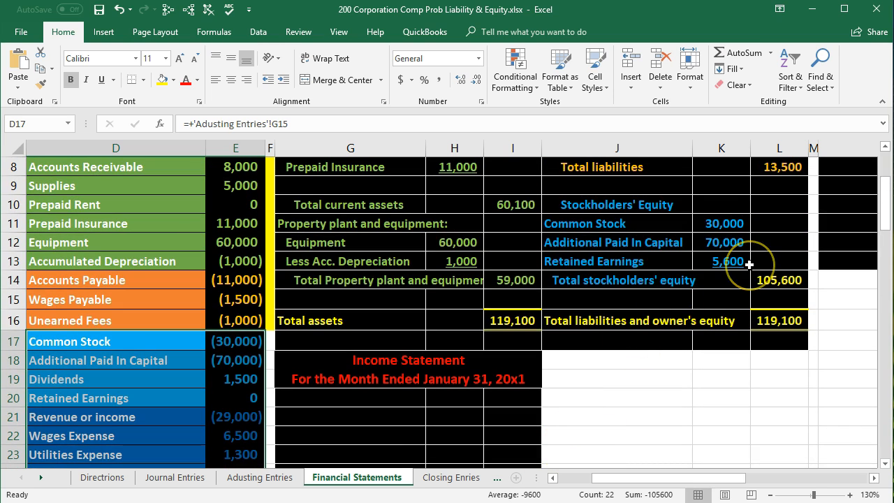
pyautogui.moveTo(249, 379); pyautogui.dragTo(247, 454)
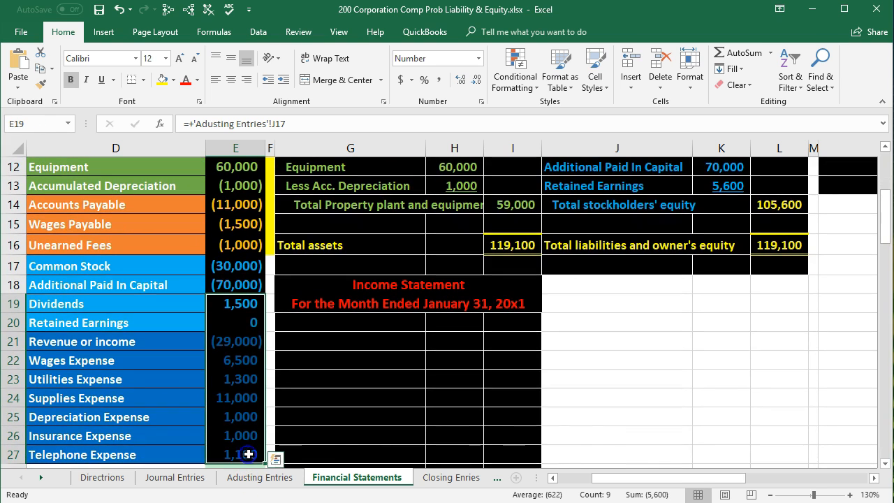
pyautogui.scroll(2, 592, 455)
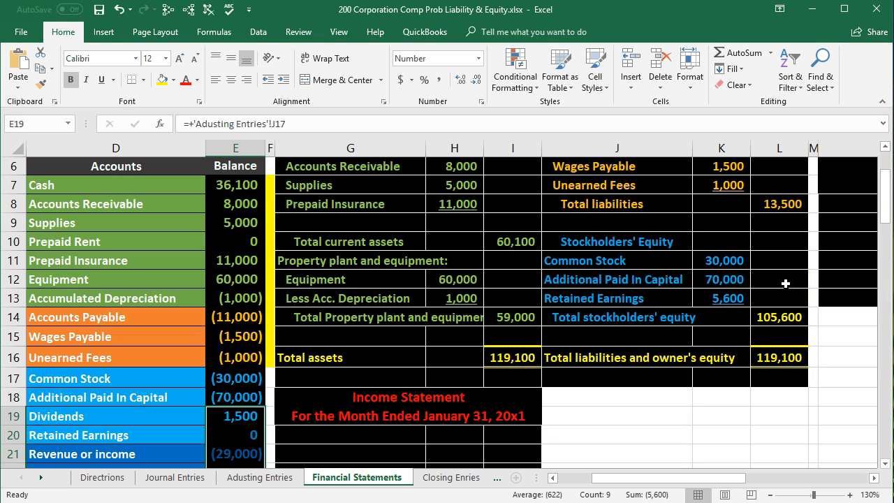
pyautogui.scroll(-1, 529, 370)
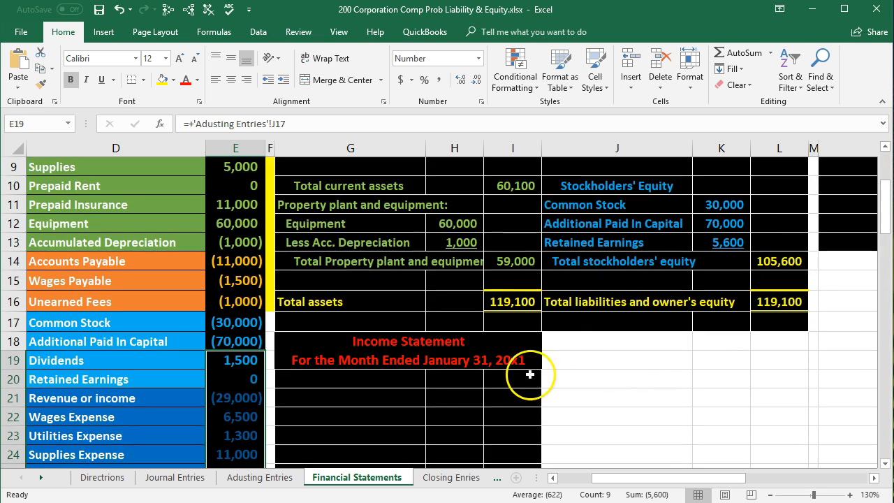
# - Check the sums of the income statement accounts (E21:E27) and all equity accounts (E17:E27) against total stockholders' equity in L14
pyautogui.click(525, 374)
pyautogui.scroll(-2, 521, 375)
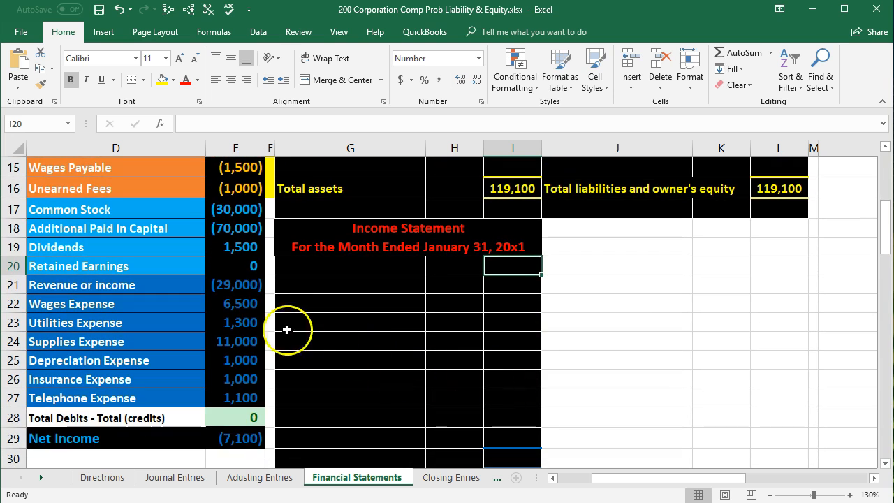
pyautogui.moveTo(241, 286); pyautogui.dragTo(247, 398)
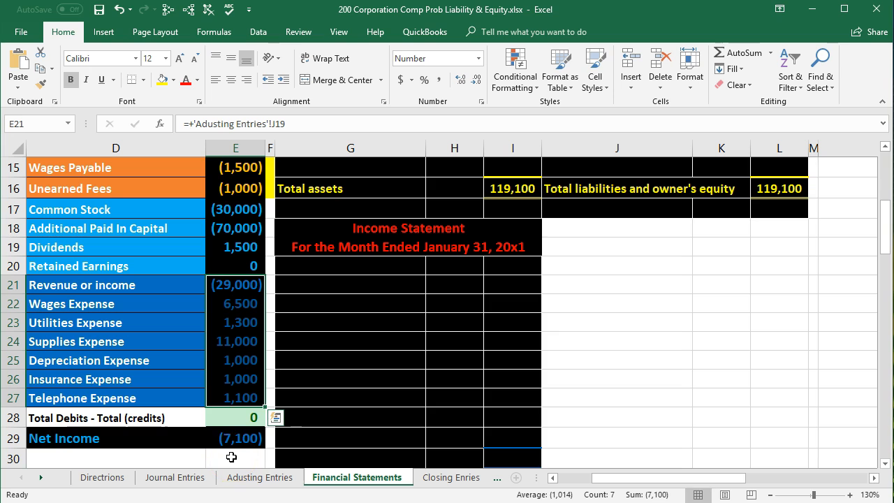
pyautogui.scroll(2, 620, 415)
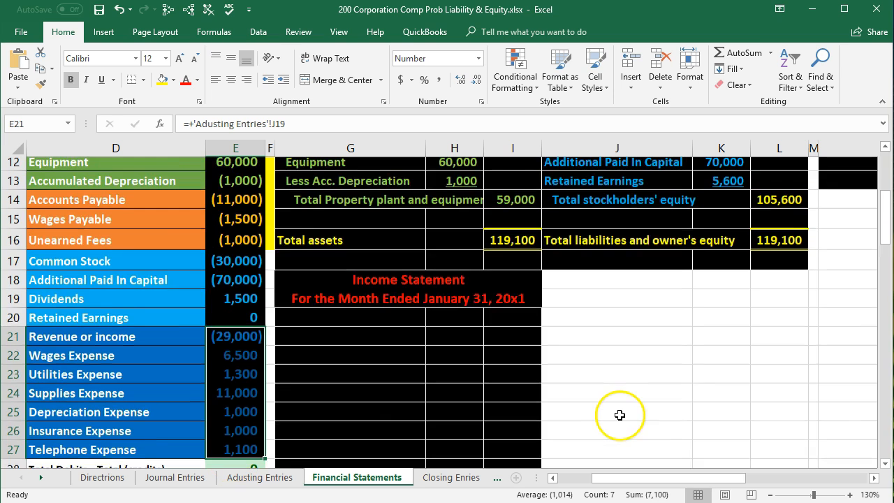
pyautogui.moveTo(235, 325); pyautogui.dragTo(245, 459)
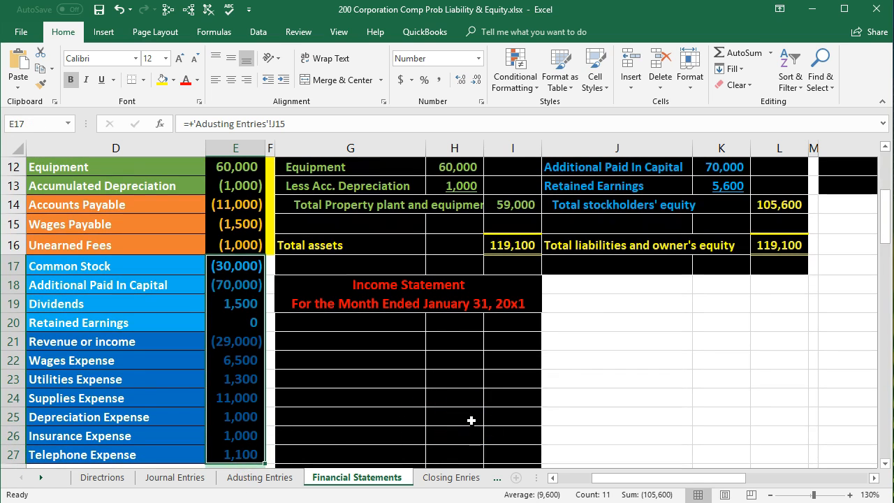
pyautogui.scroll(1, 471, 420)
pyautogui.click(771, 261)
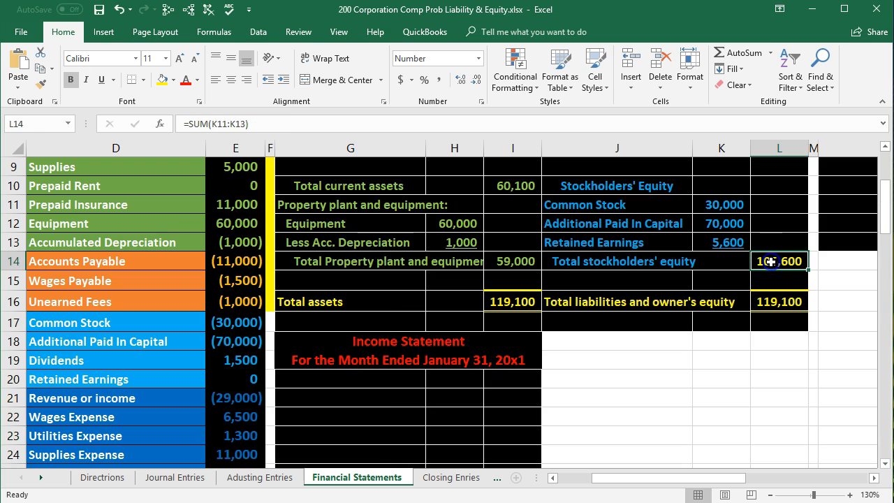
# - Examine the blank equity statement's Retained Earnings and Total columns and the empty income statement's bottom line in I30
pyautogui.click(847, 222)
pyautogui.scroll(2, 832, 259)
pyautogui.moveTo(736, 480); pyautogui.dragTo(792, 480)
pyautogui.click(803, 372)
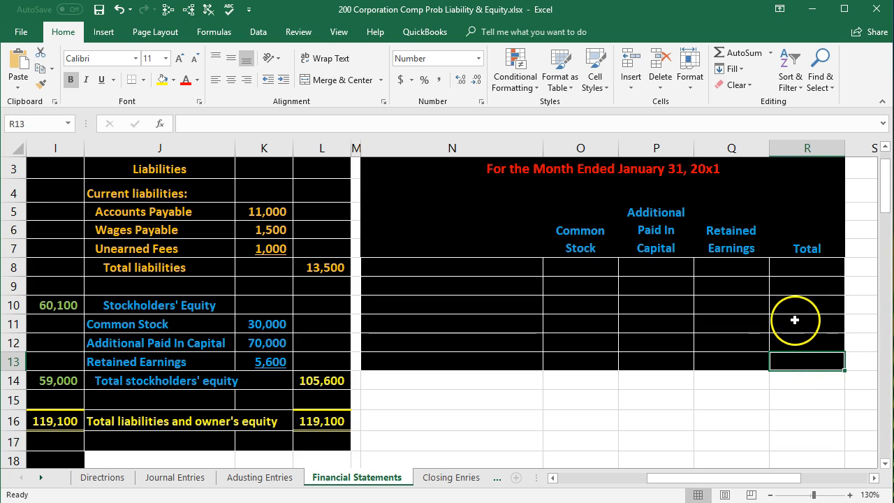
pyautogui.click(755, 313)
pyautogui.moveTo(782, 479); pyautogui.dragTo(726, 482)
pyautogui.scroll(-2, 638, 439)
pyautogui.scroll(-1, 620, 427)
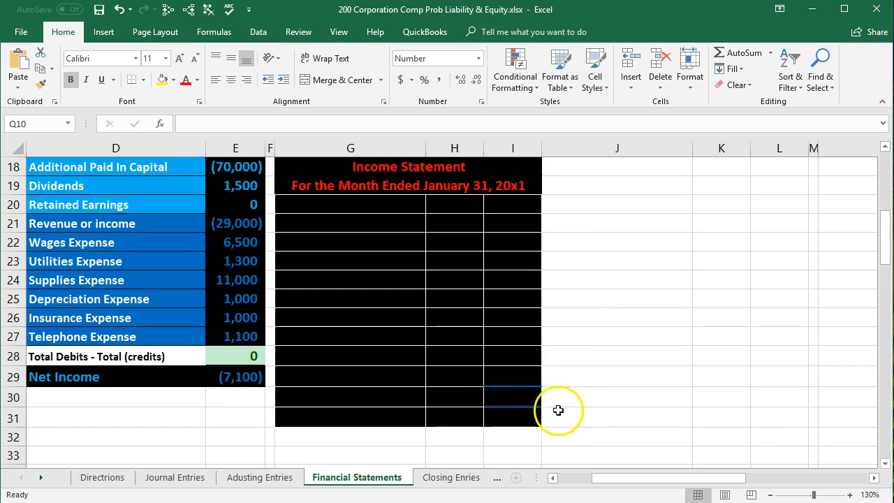
pyautogui.click(518, 402)
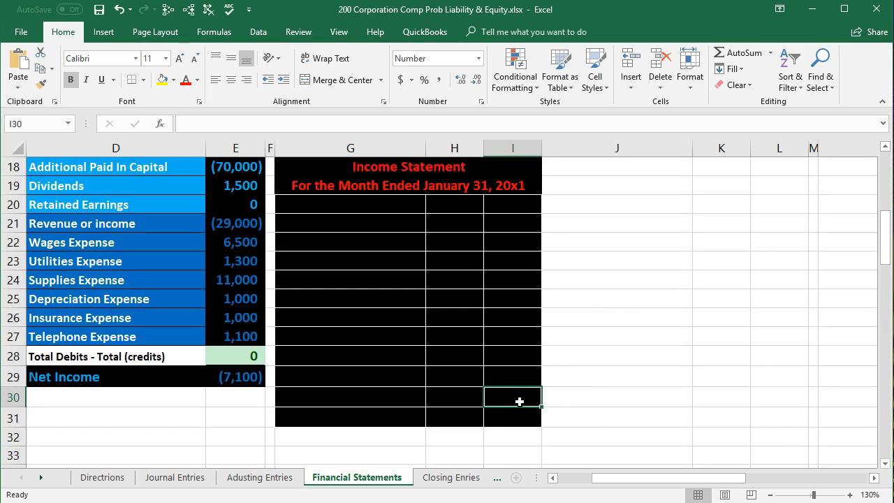
# - Compare total assets in I16 with total liabilities and owner's equity in L16 on the balance sheet
pyautogui.scroll(3, 519, 401)
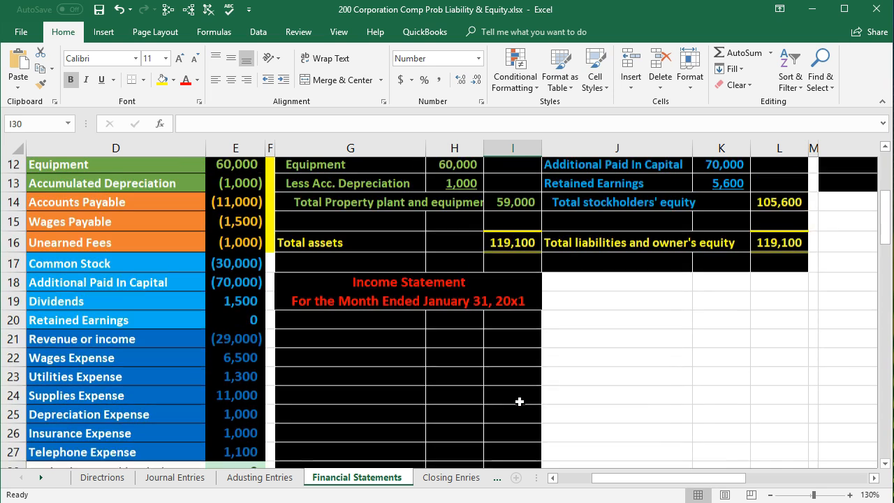
pyautogui.click(515, 307)
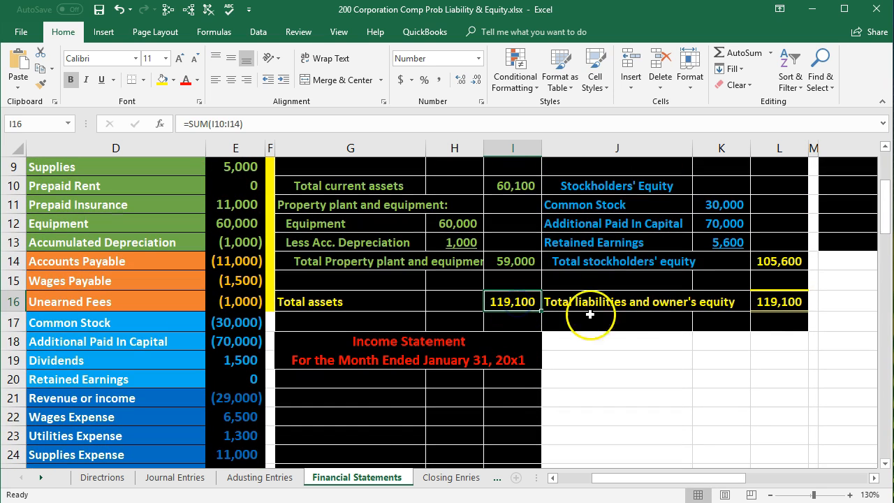
pyautogui.click(776, 305)
pyautogui.scroll(2, 711, 450)
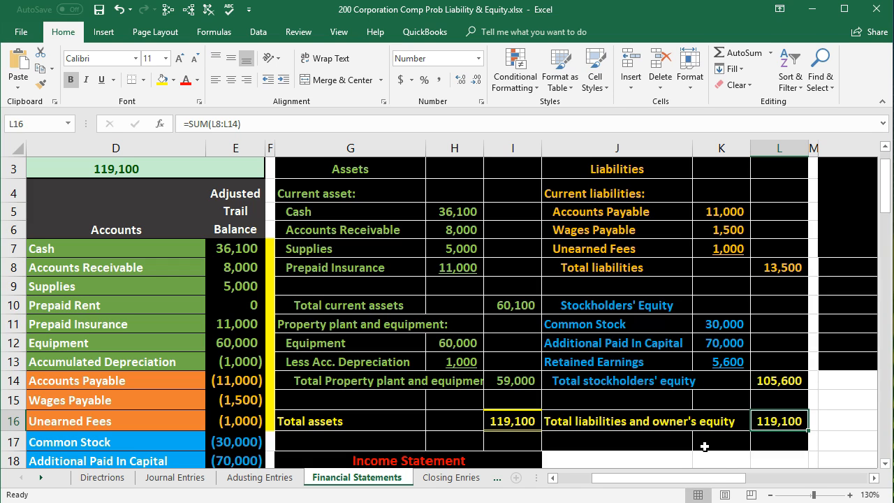
pyautogui.click(522, 420)
pyautogui.click(778, 419)
pyautogui.scroll(2, 629, 425)
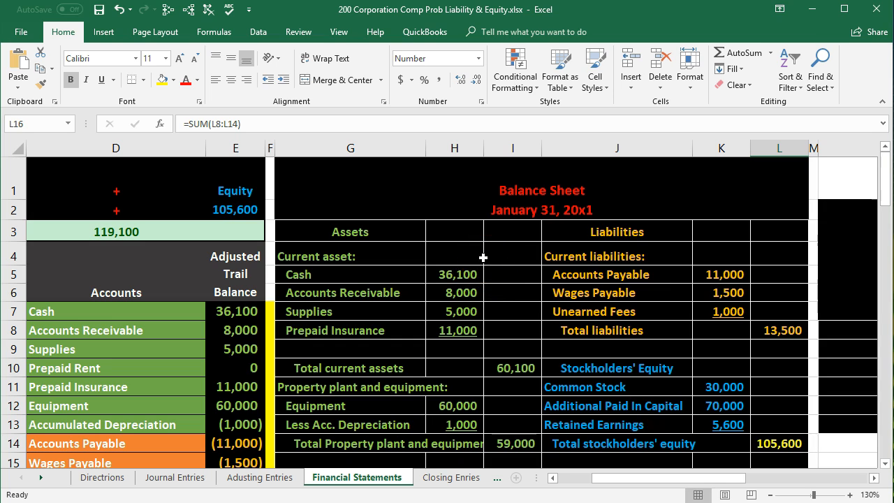
pyautogui.scroll(-1, 481, 254)
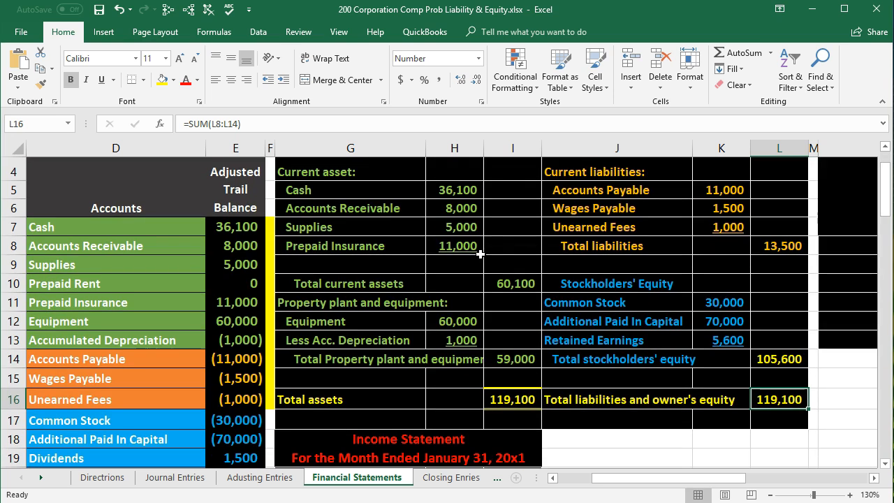
# - Check total stockholders' equity in L14 against its components in K11:K13
pyautogui.click(785, 358)
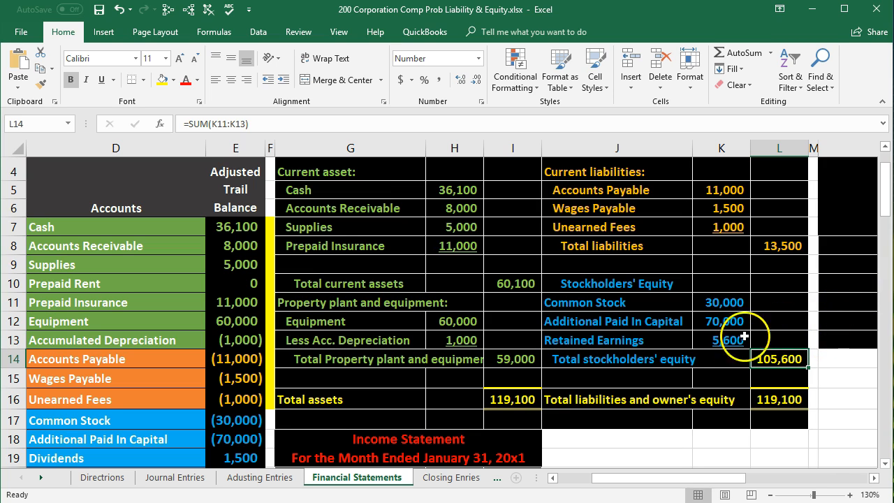
pyautogui.moveTo(724, 303); pyautogui.dragTo(725, 341)
pyautogui.click(795, 357)
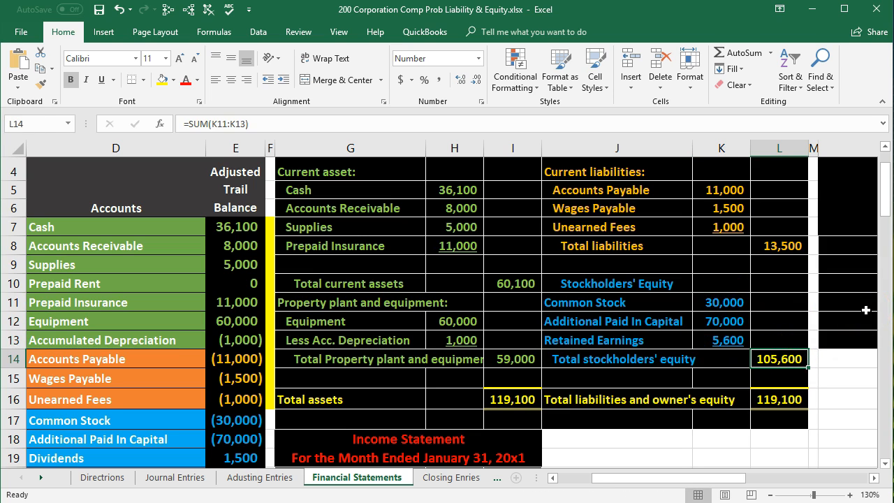
# - Review the trial balance accounts in rows 17 to 27, including revenue and expenses, against total stockholders' equity in L14
pyautogui.scroll(-3, 642, 363)
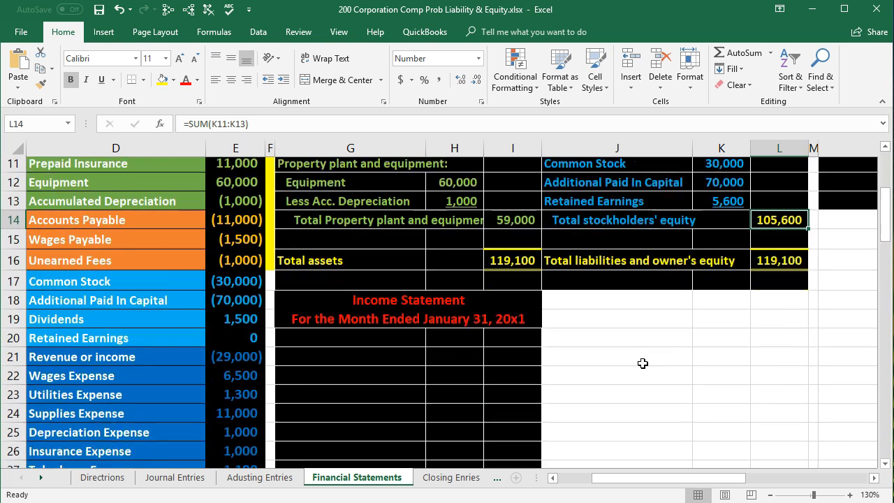
pyautogui.scroll(-1, 642, 363)
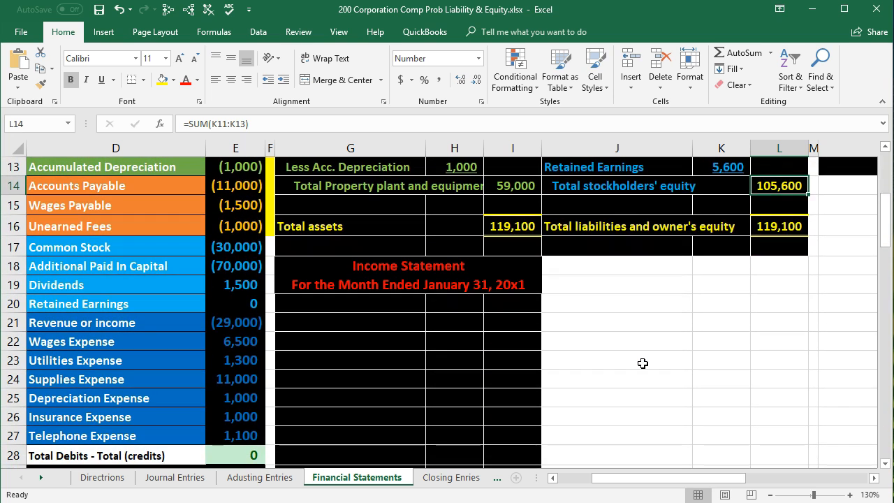
pyautogui.scroll(2, 642, 363)
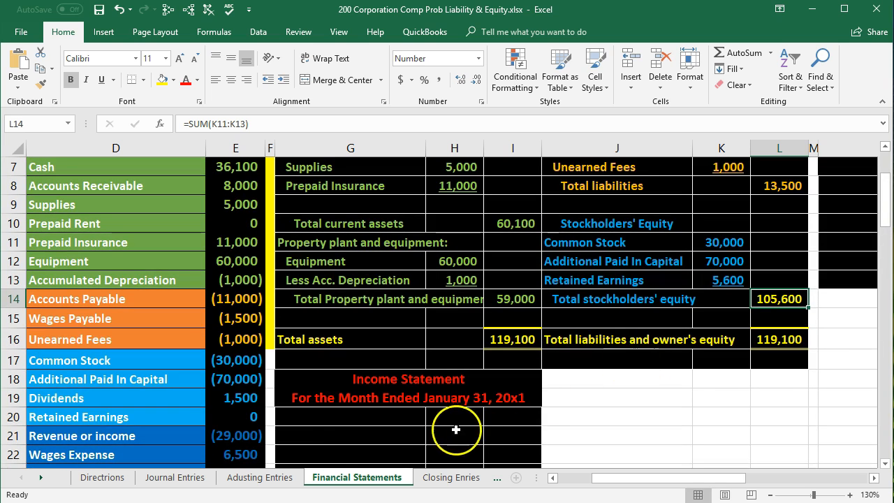
pyautogui.scroll(-1, 299, 436)
pyautogui.scroll(-1, 299, 435)
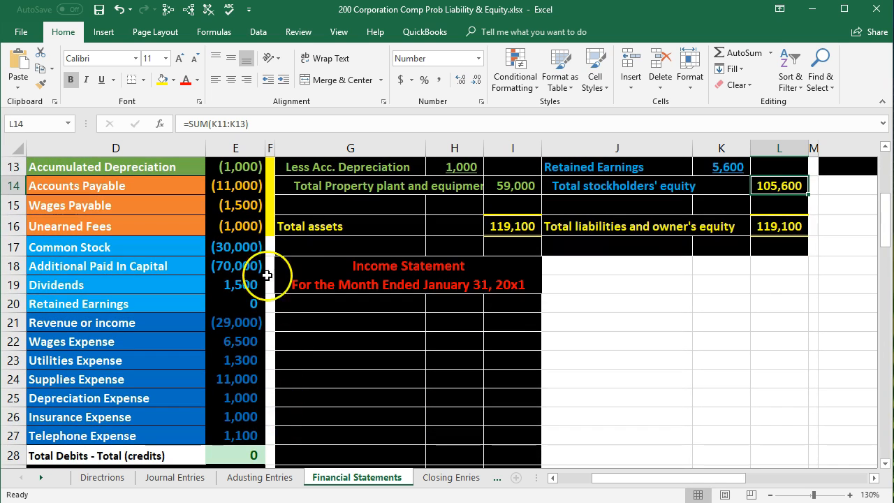
pyautogui.moveTo(269, 246); pyautogui.dragTo(272, 435)
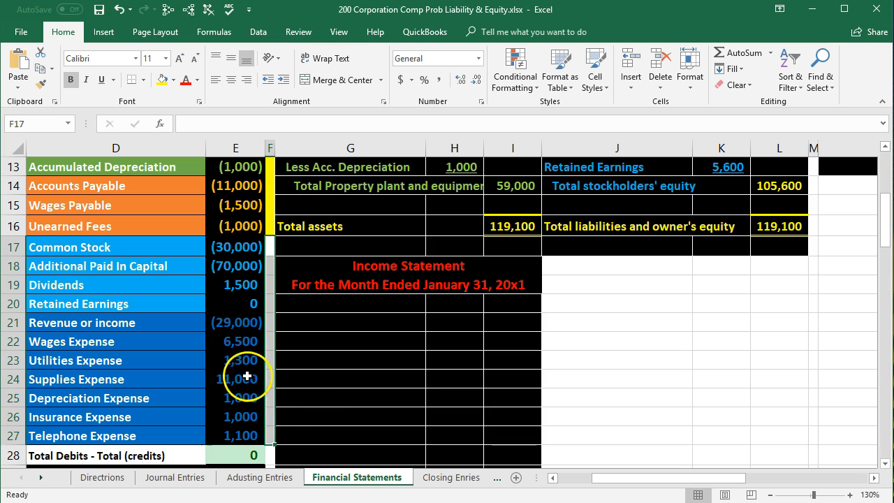
pyautogui.moveTo(214, 323); pyautogui.dragTo(217, 415)
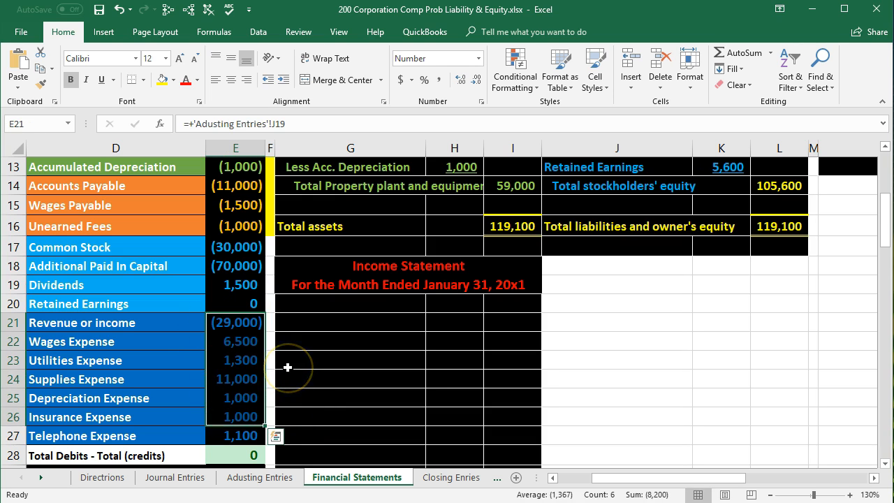
pyautogui.click(769, 190)
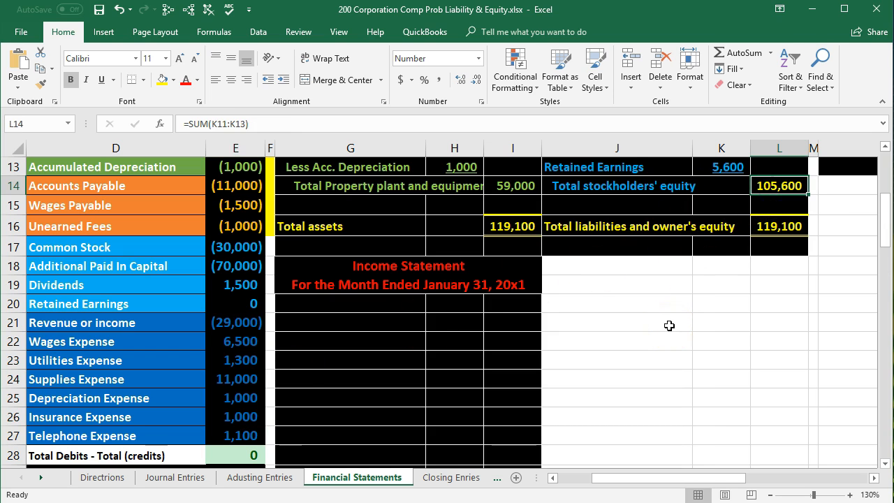